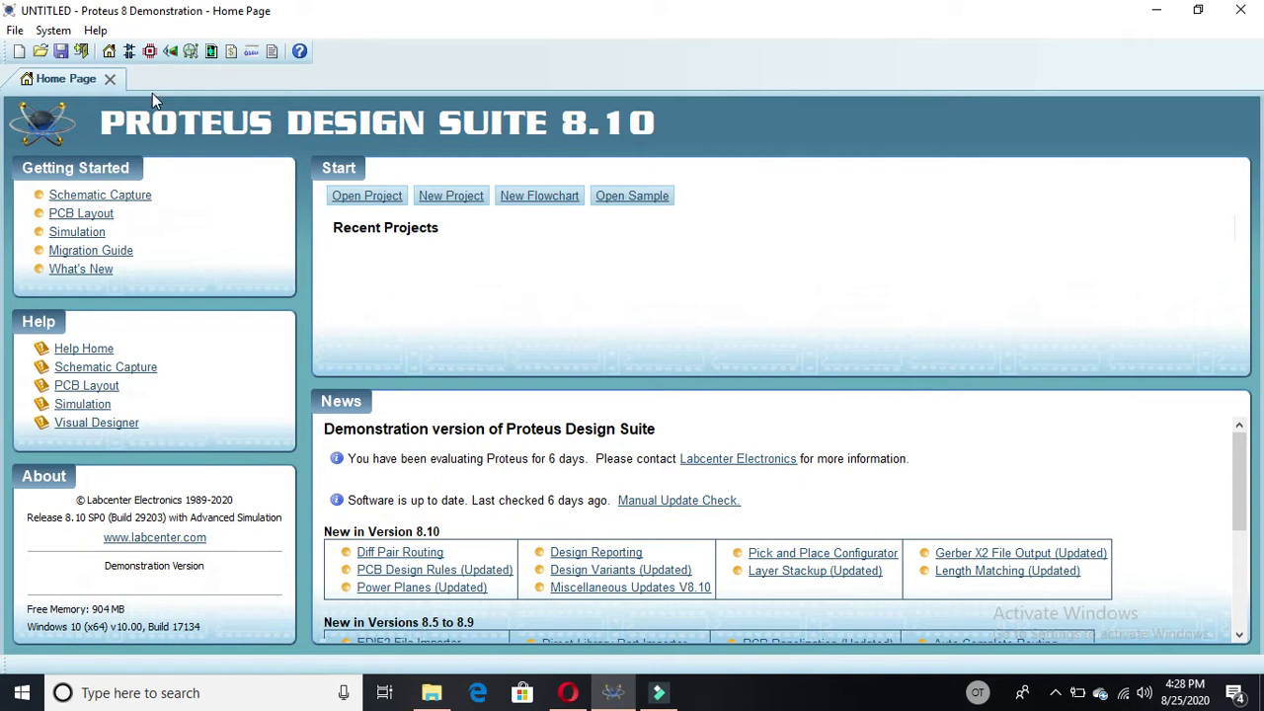
Open a schematic sheet and add the NOT gate from the ACTIVE library to the device list, searching for "inverter".
left_click(130, 55)
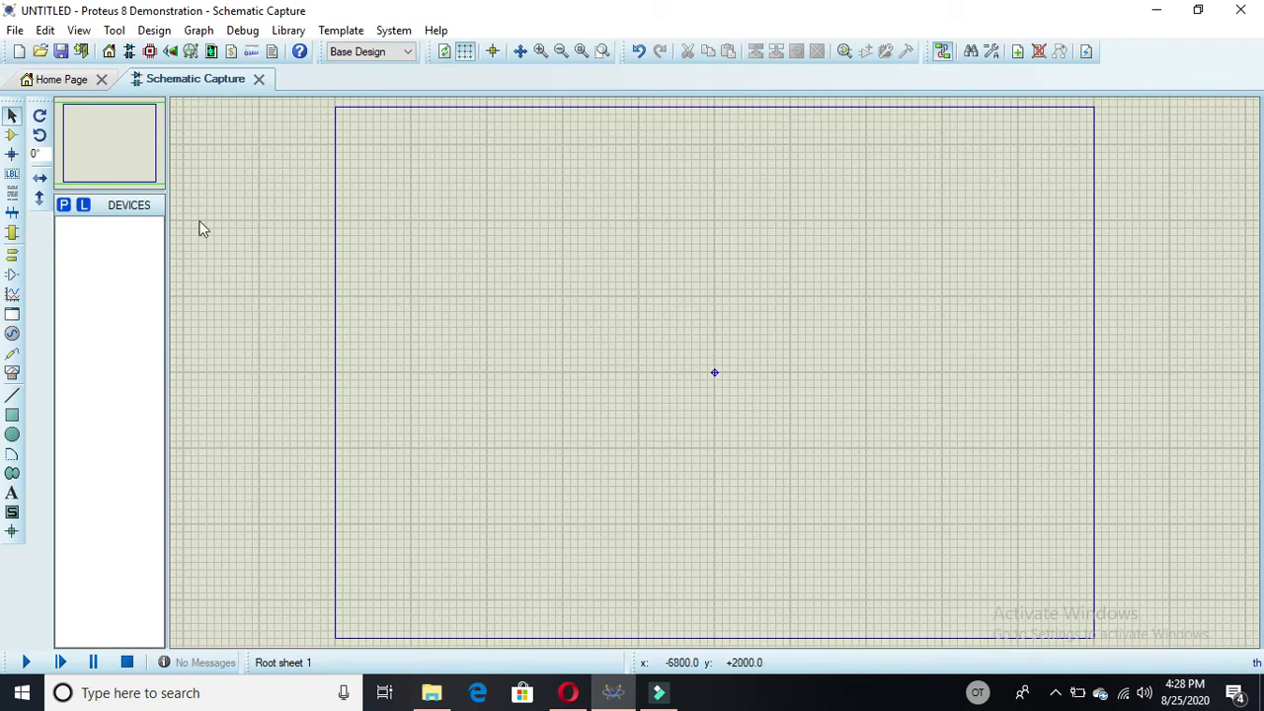
left_click(64, 205)
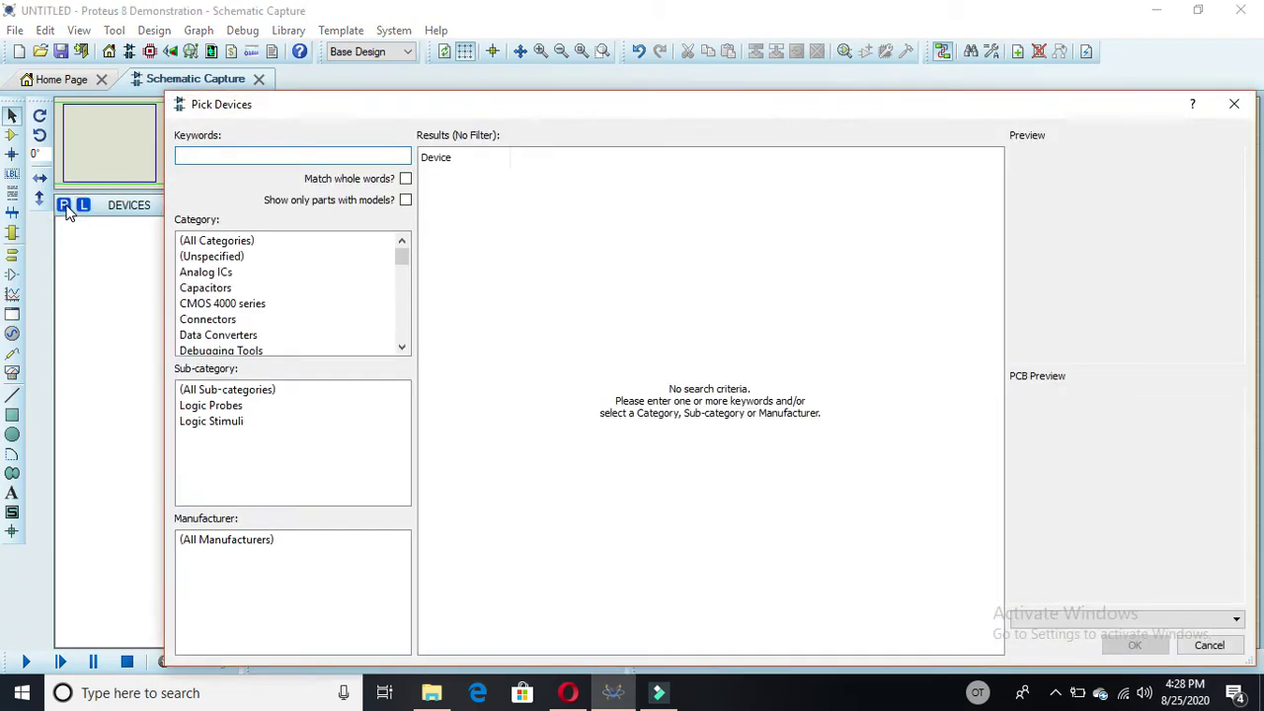
left_click(237, 158)
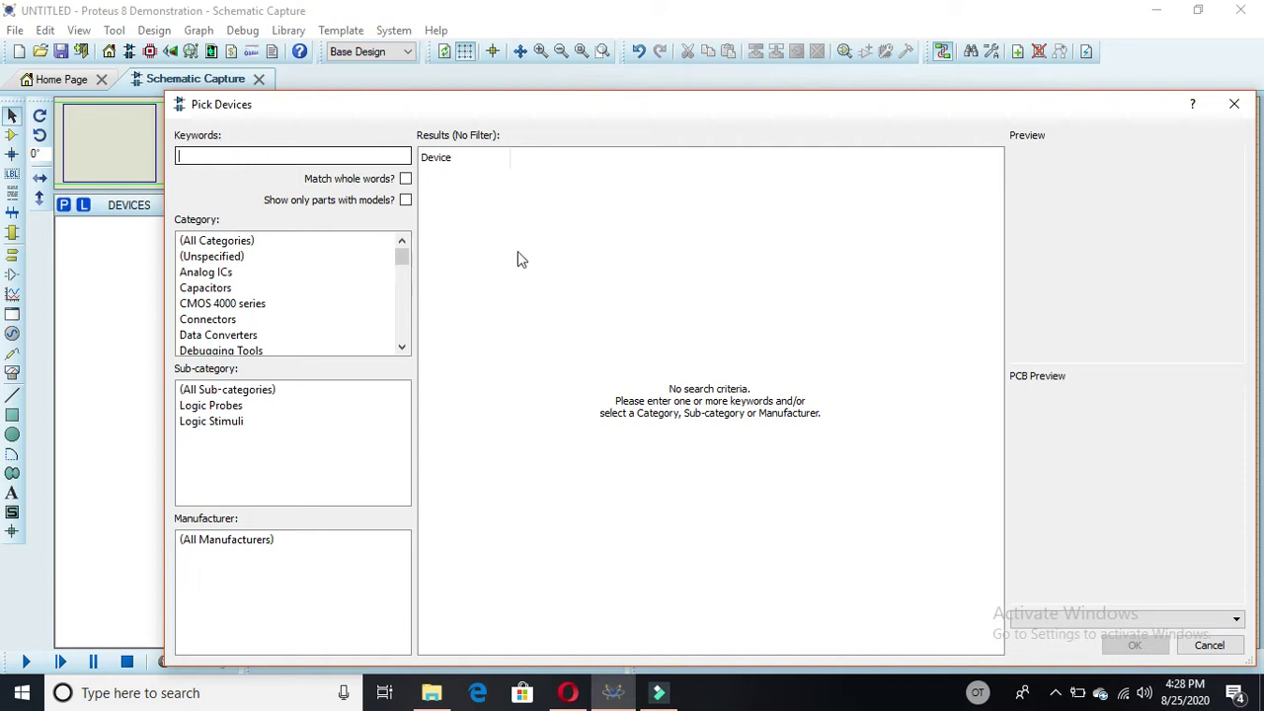
left_click(265, 150)
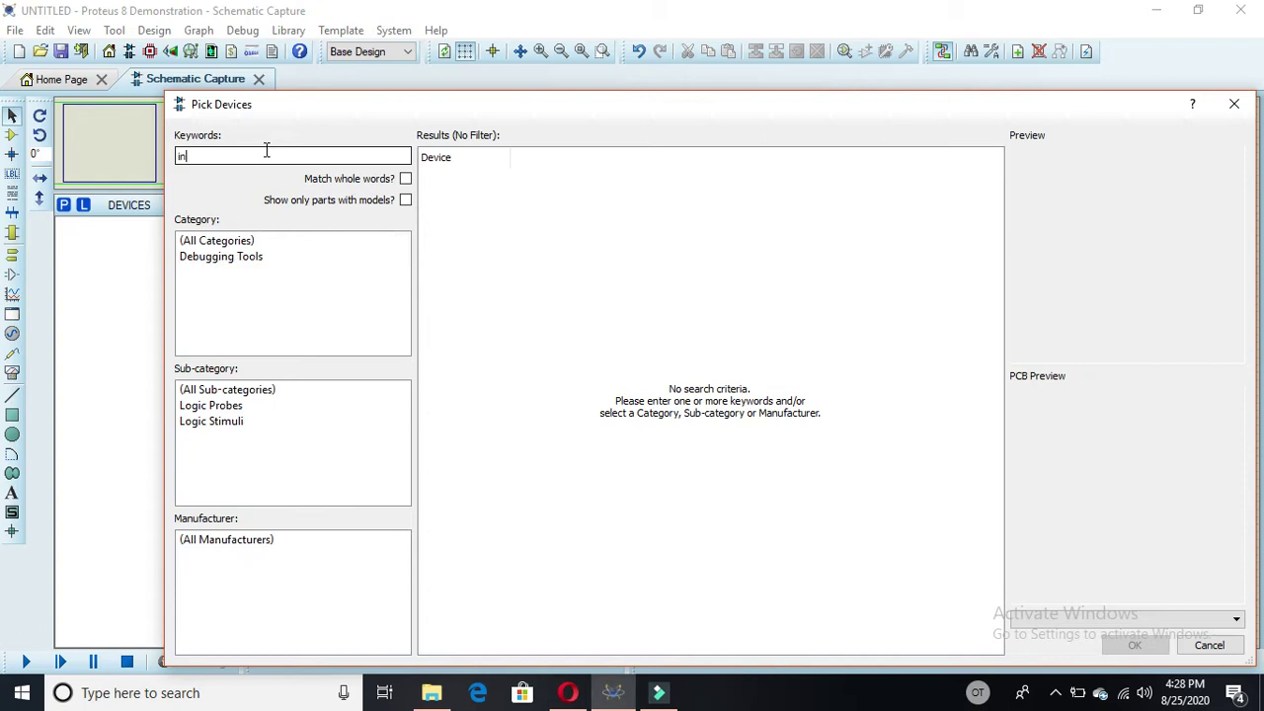
type("inverter")
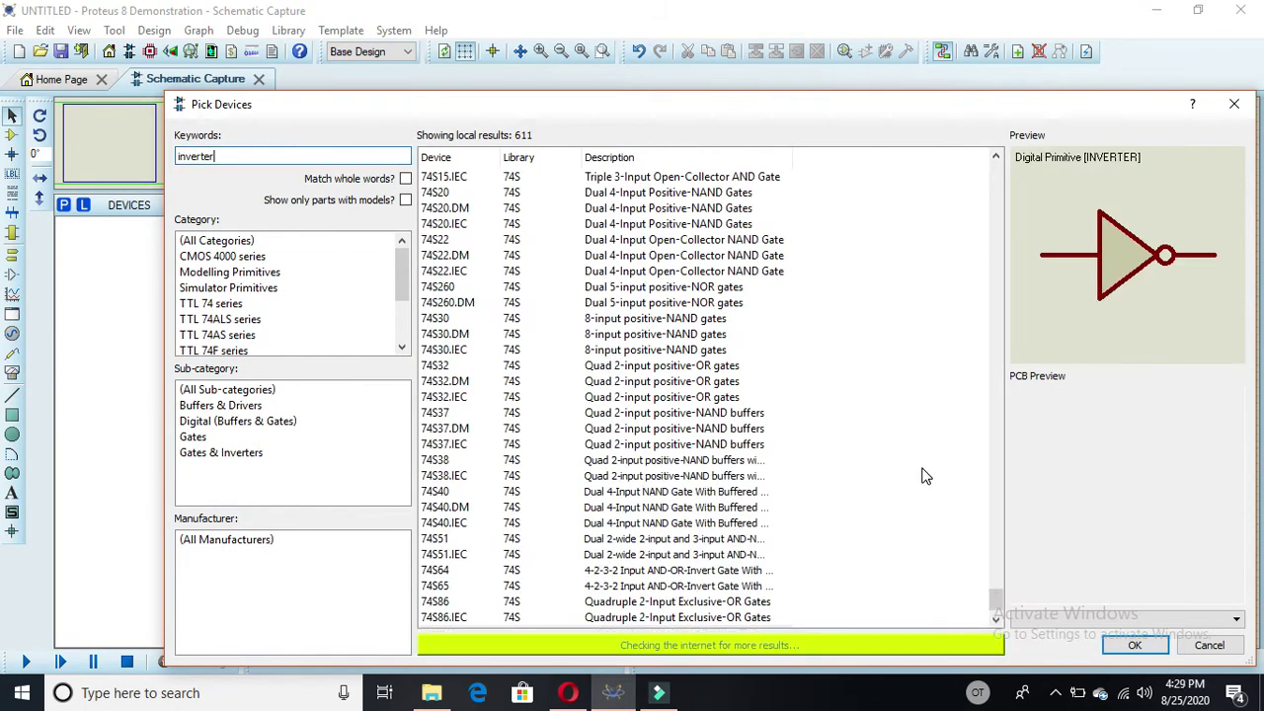
left_click(996, 599)
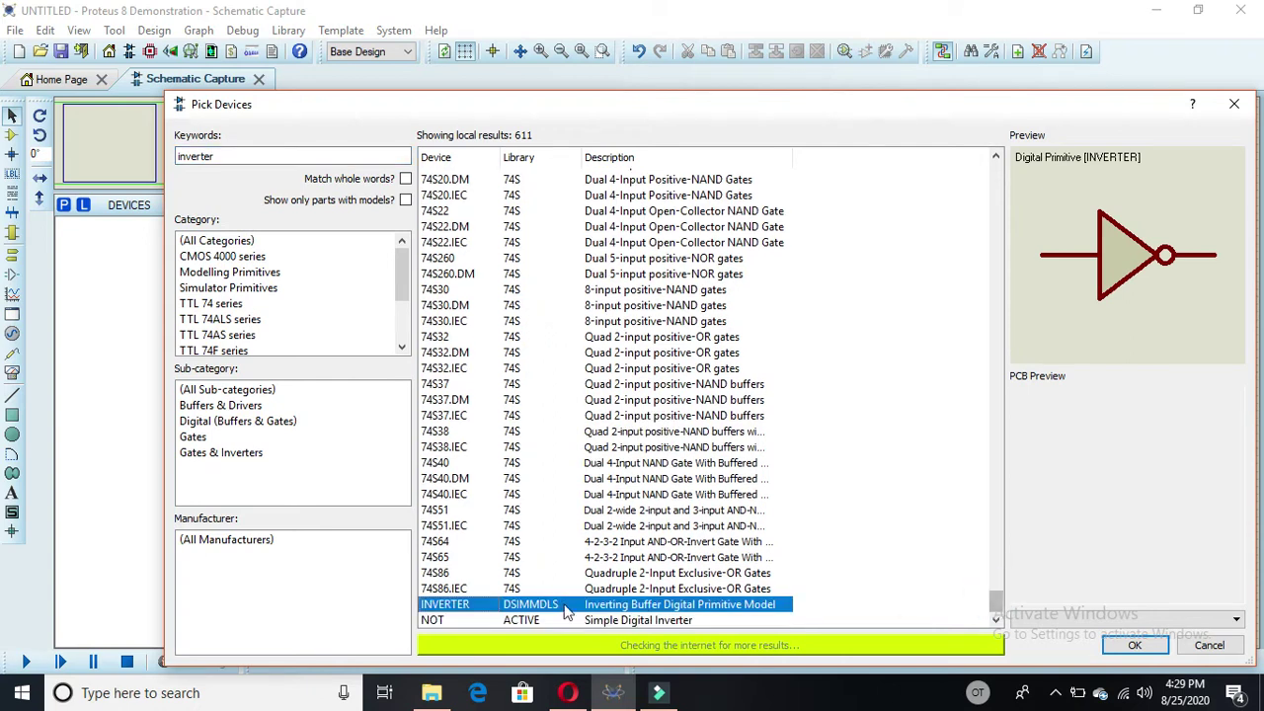
left_click(533, 622)
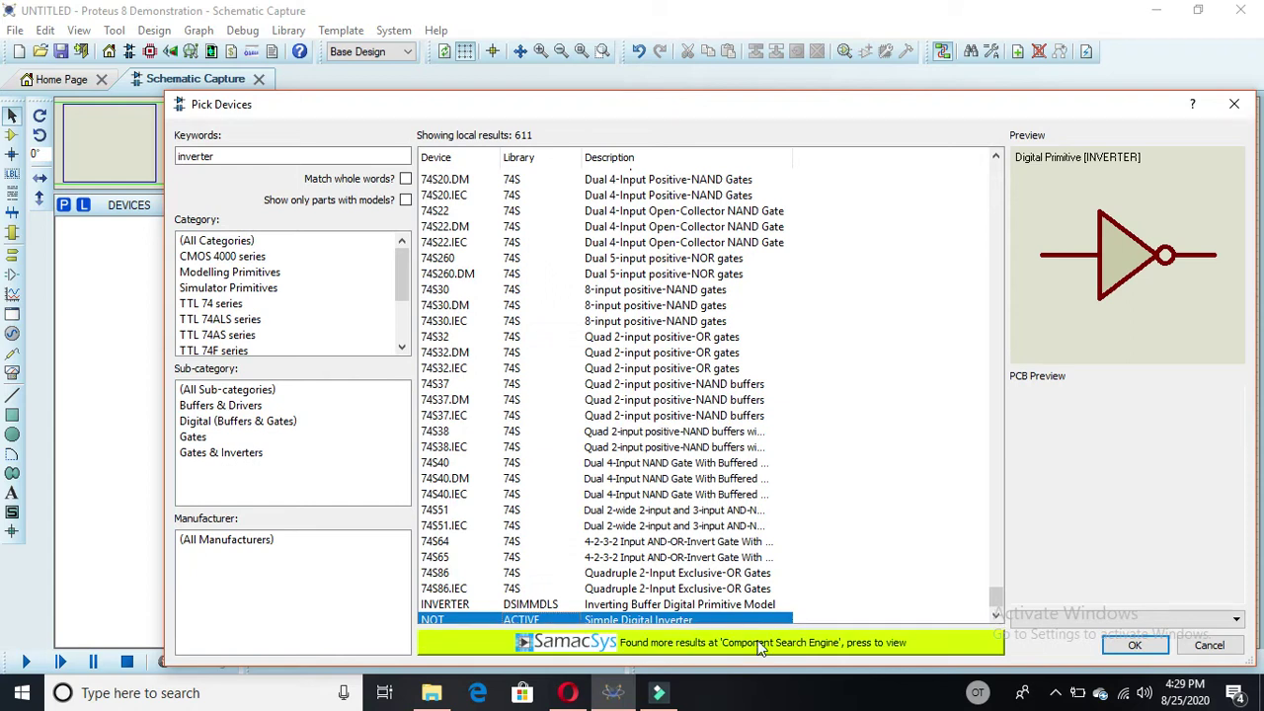
left_click(1131, 645)
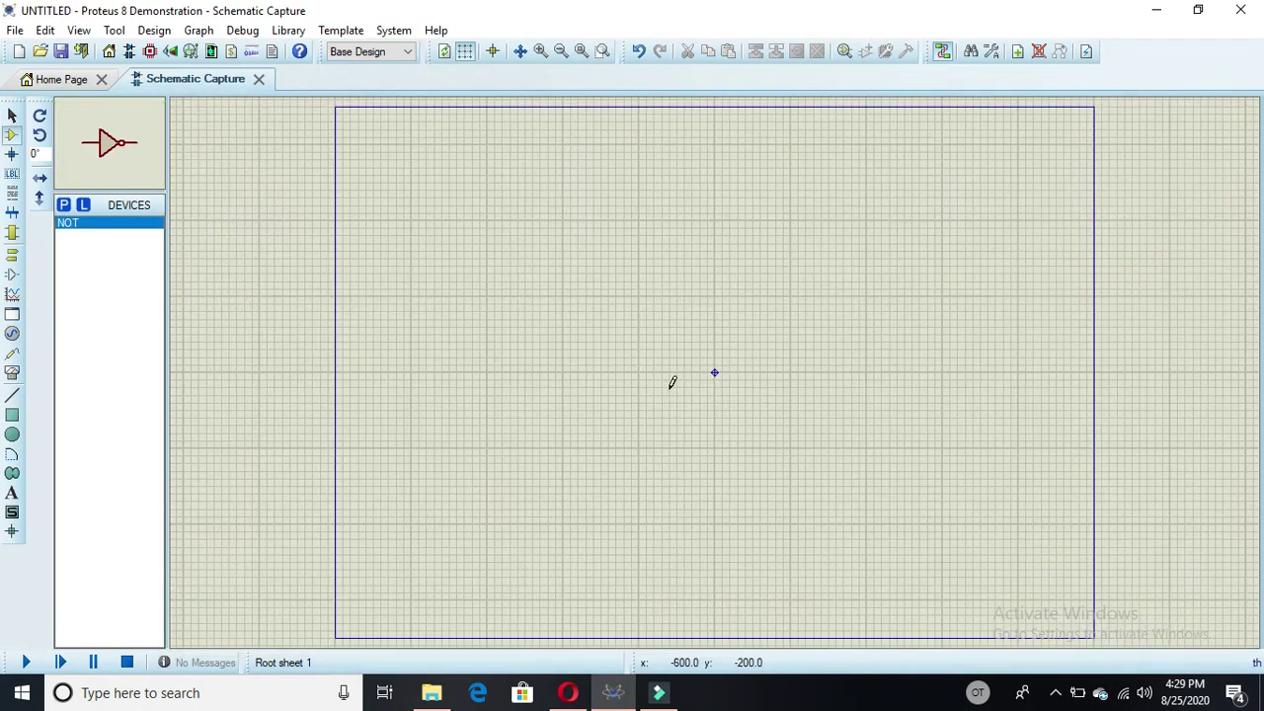
Place a NOT gate on the sheet, above and to the right of the origin marker.
left_click(669, 229)
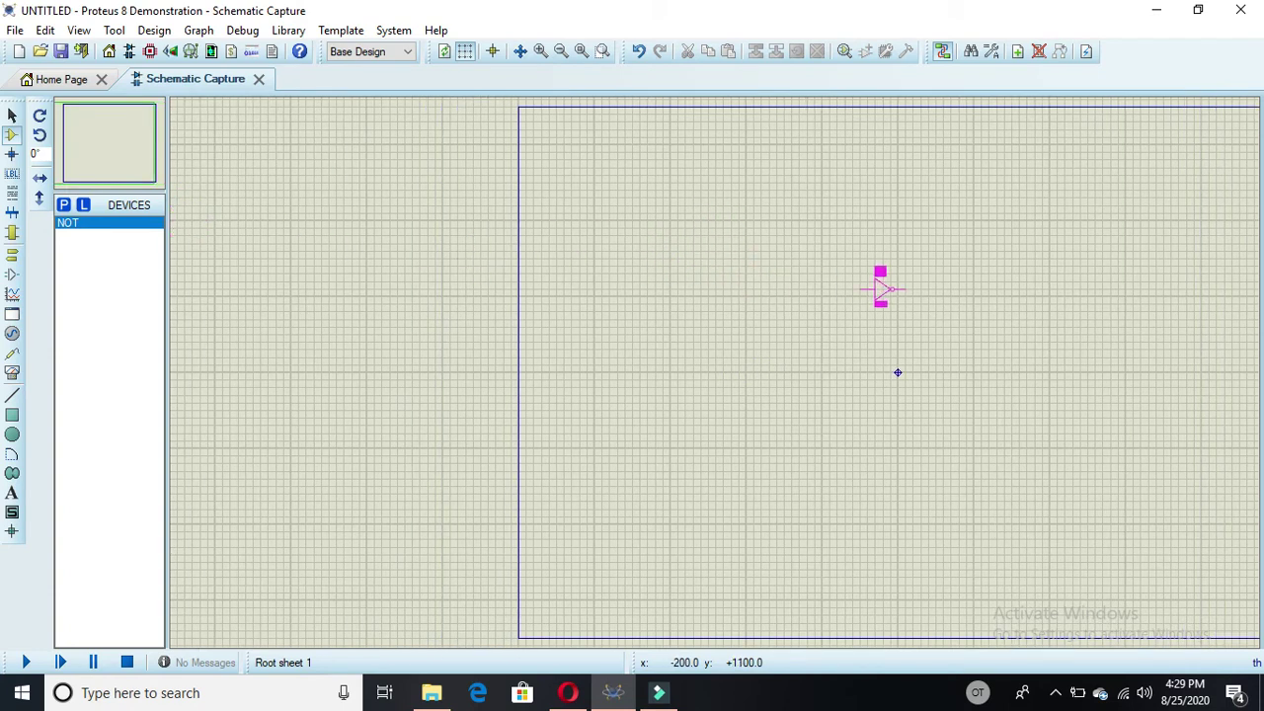
left_click(1004, 289)
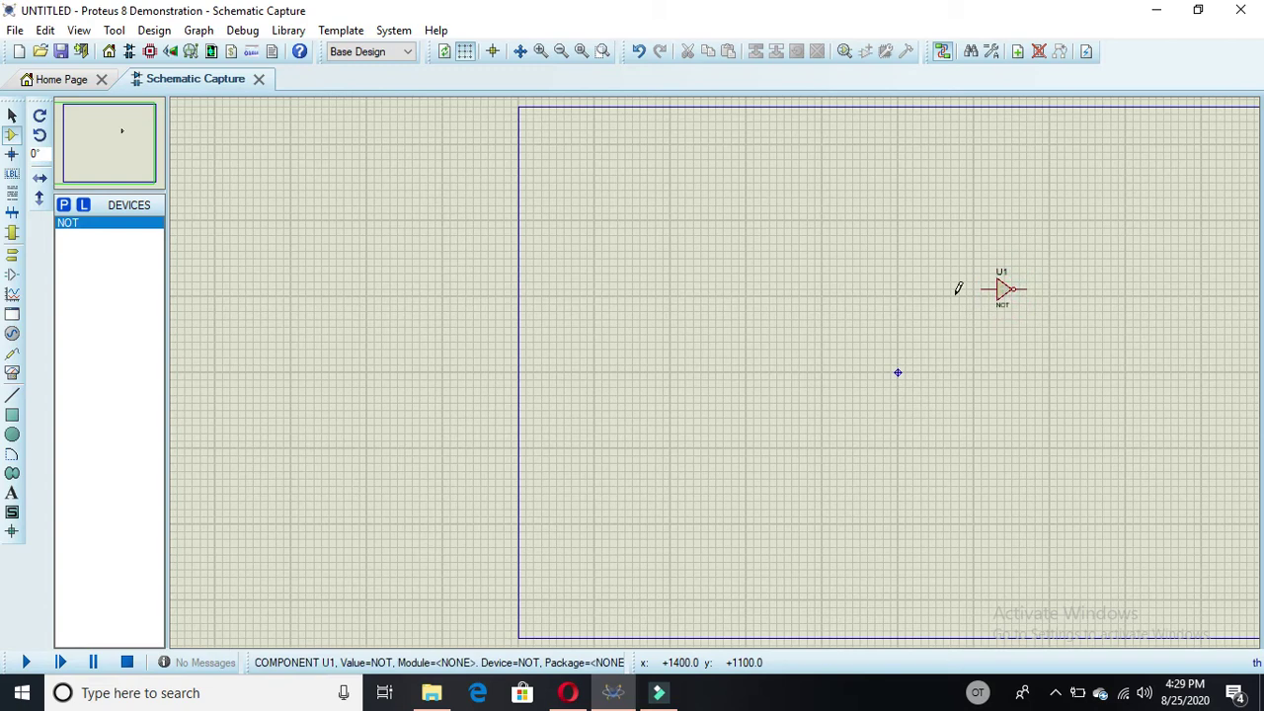
left_click_drag(79, 149, 112, 144)
Add the simple two-input AND gate from the ACTIVE library to the device list, searching for "and".
left_click(63, 205)
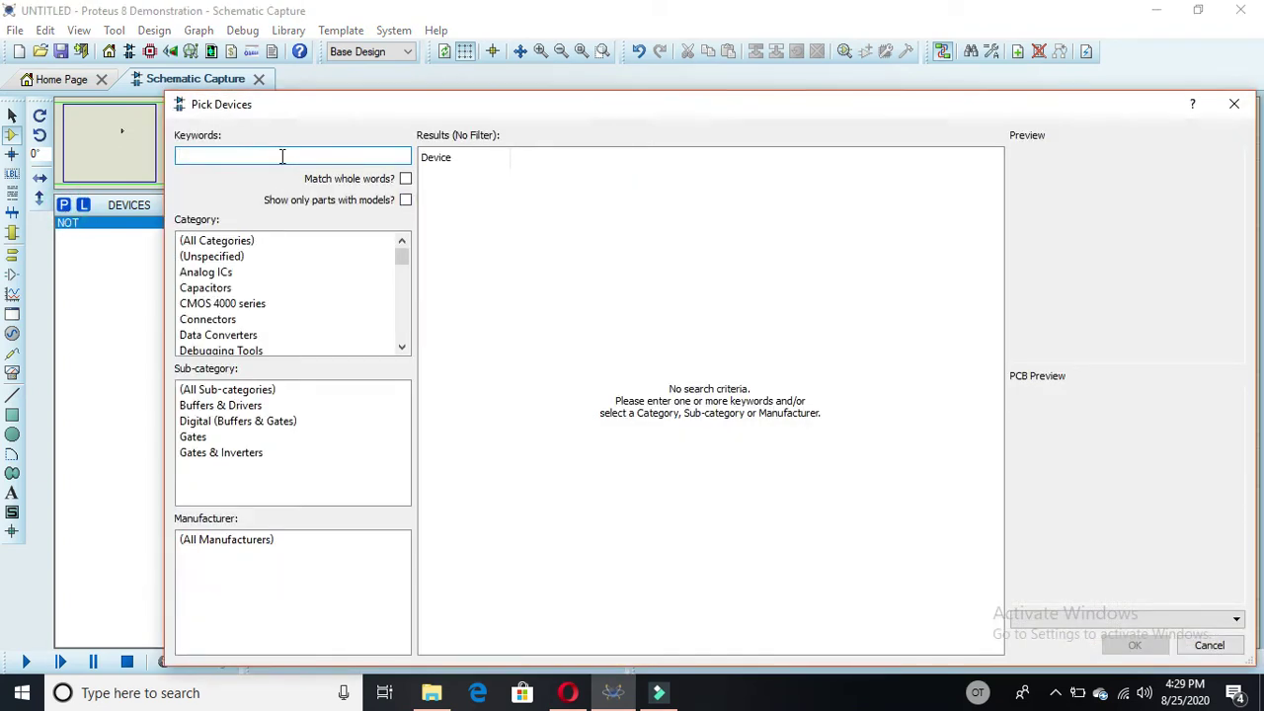
type("and")
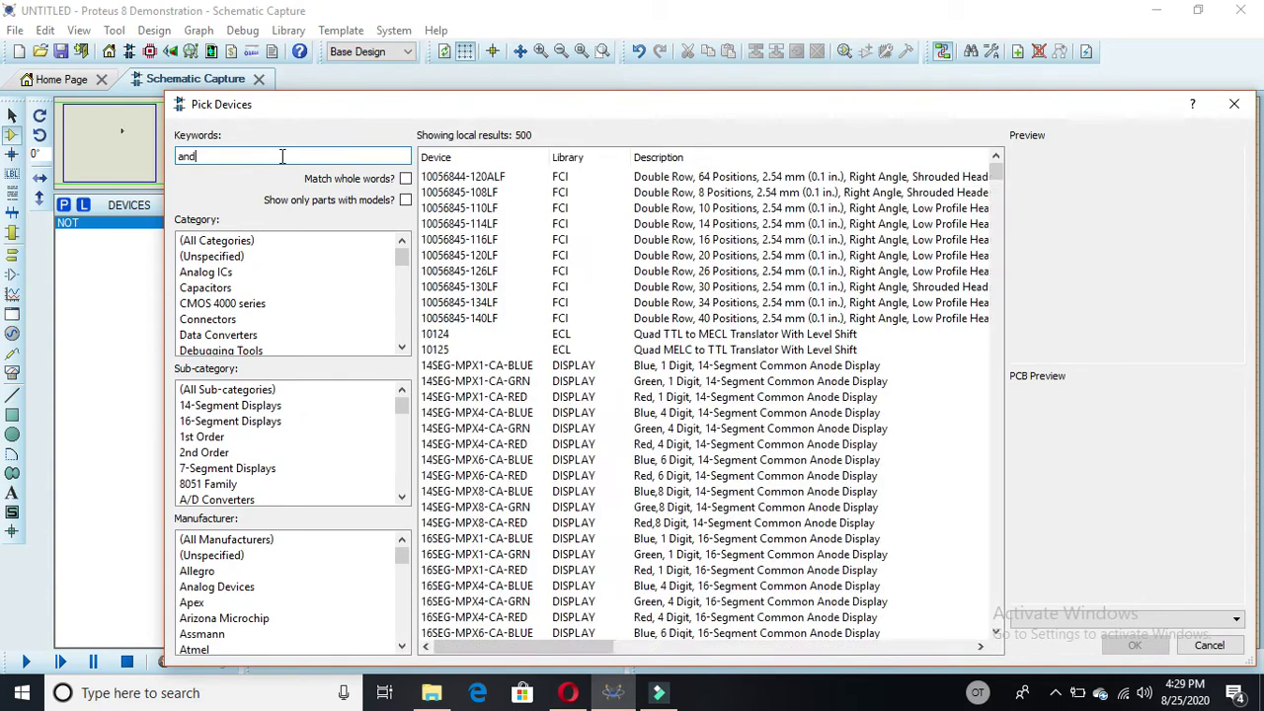
left_click_drag(996, 341, 995, 349)
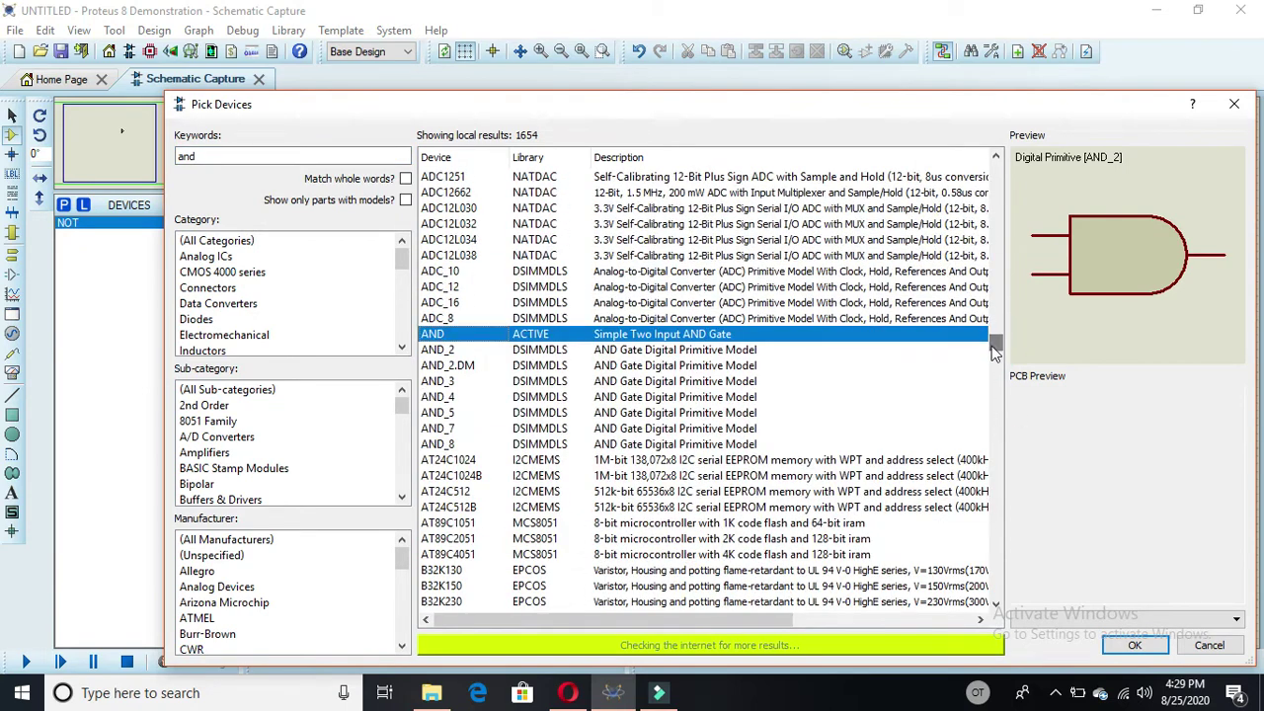
double_click(733, 337)
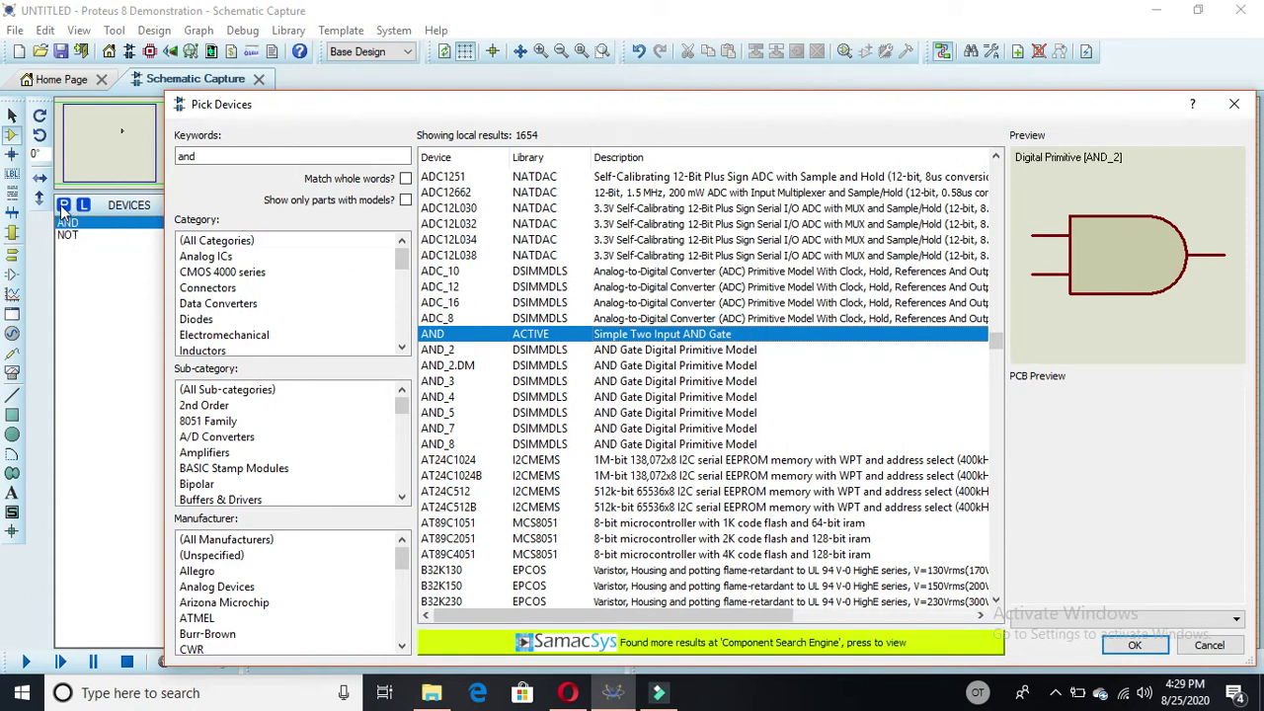
Add the simple 2-input XOR gate from the ACTIVE library to the device list, searching for "xor".
left_click_drag(230, 157, 175, 168)
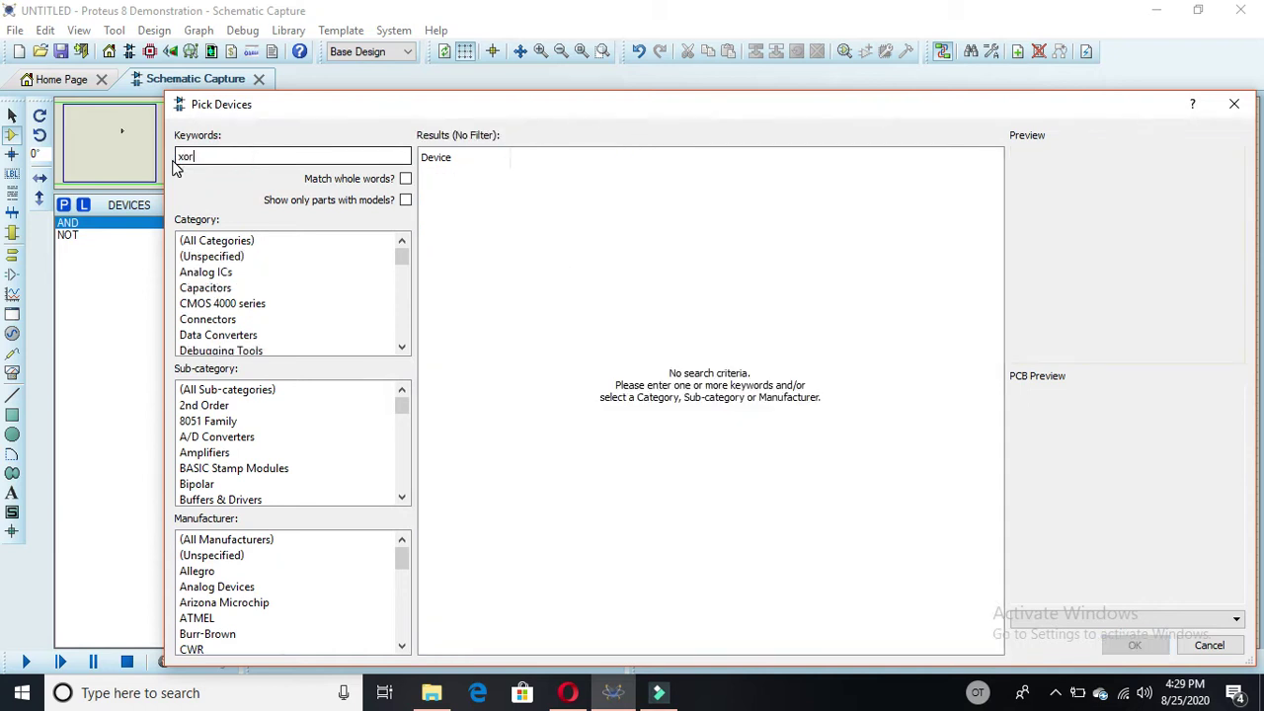
type("xor")
double_click(494, 383)
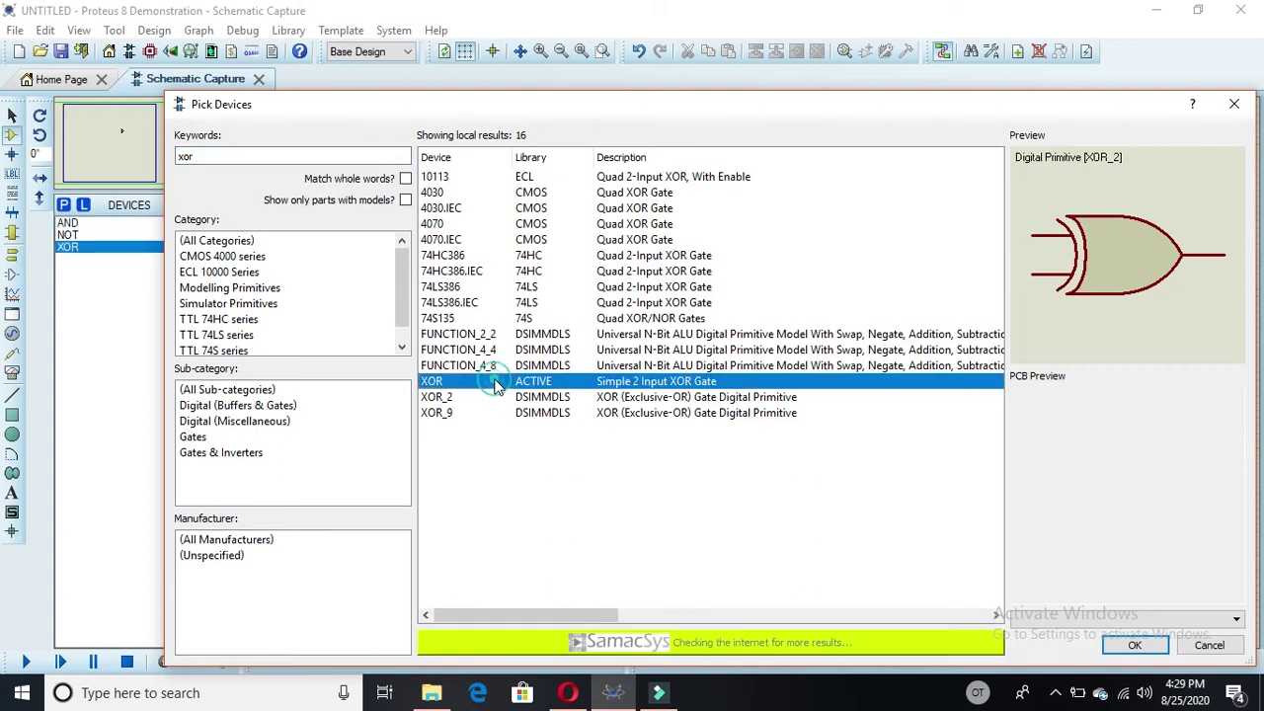
Add the simple 2-input OR gate from the ACTIVE library to the device list, searching for "or".
left_click(210, 158)
left_click_drag(210, 158, 178, 161)
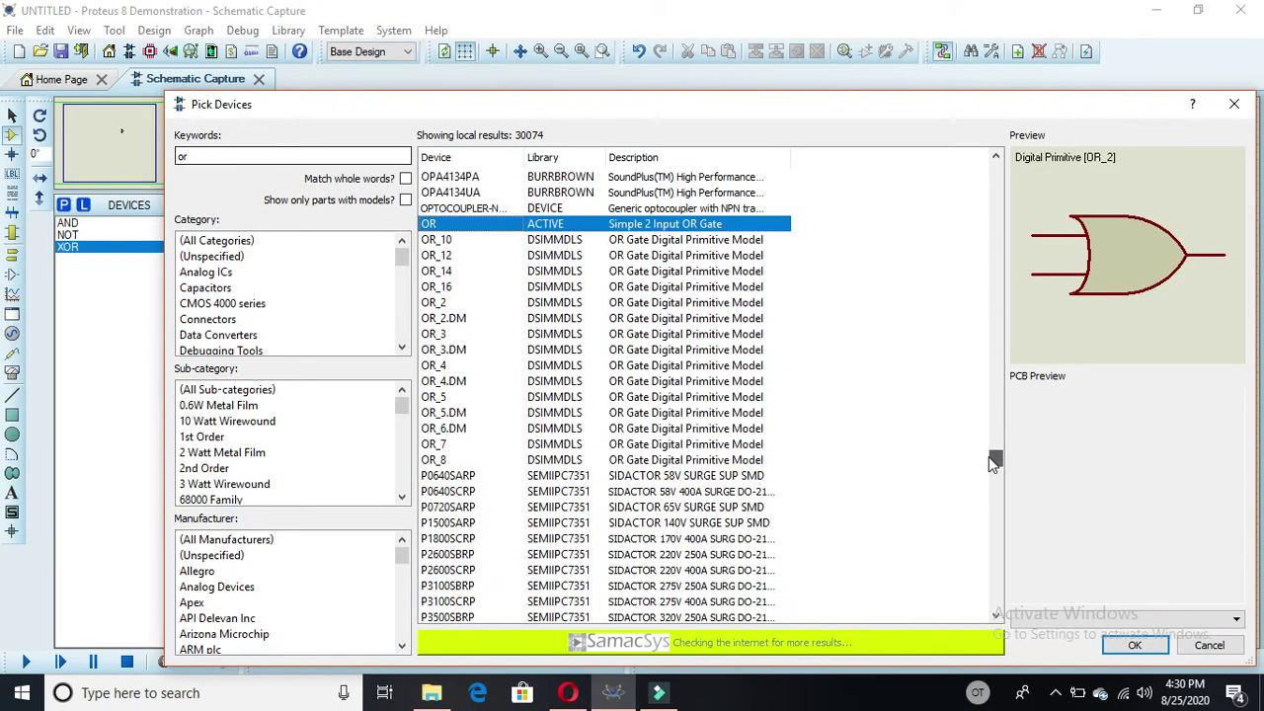
double_click(570, 229)
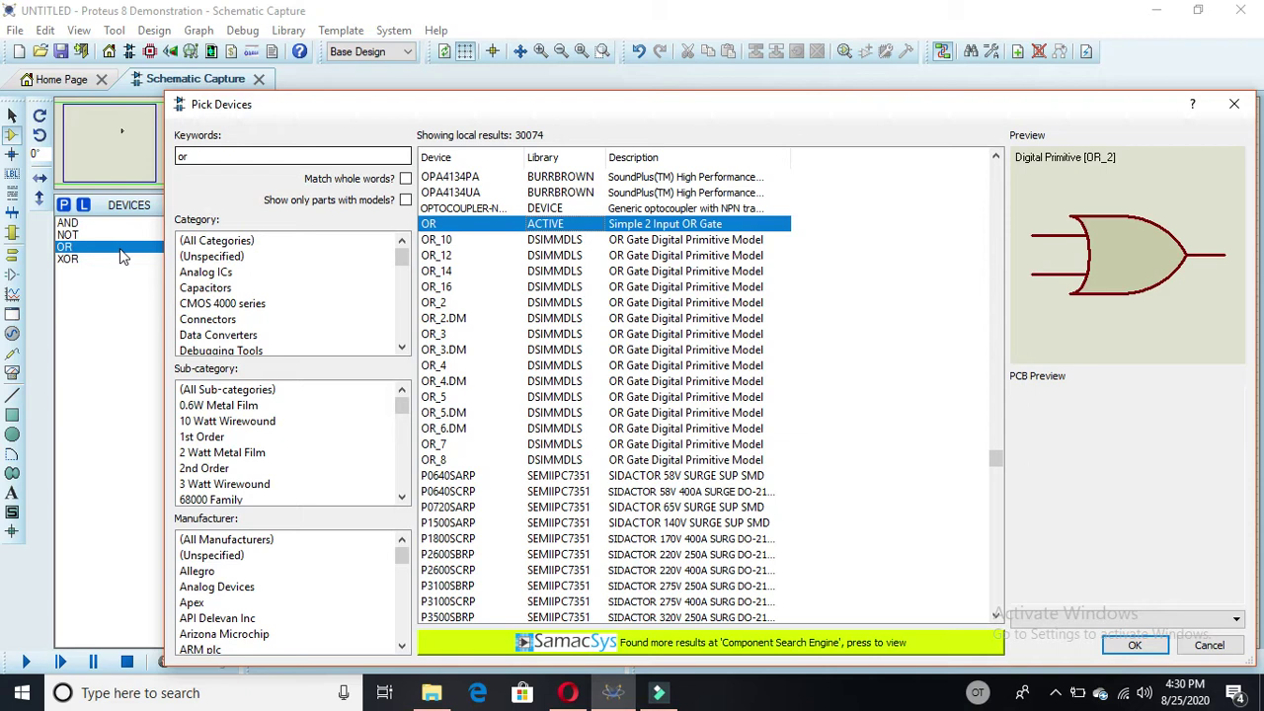
Search for "logic state", add LOGICSTATE and LOGICPROBE (BIG) to the device list, and finish picking devices.
left_click(211, 156)
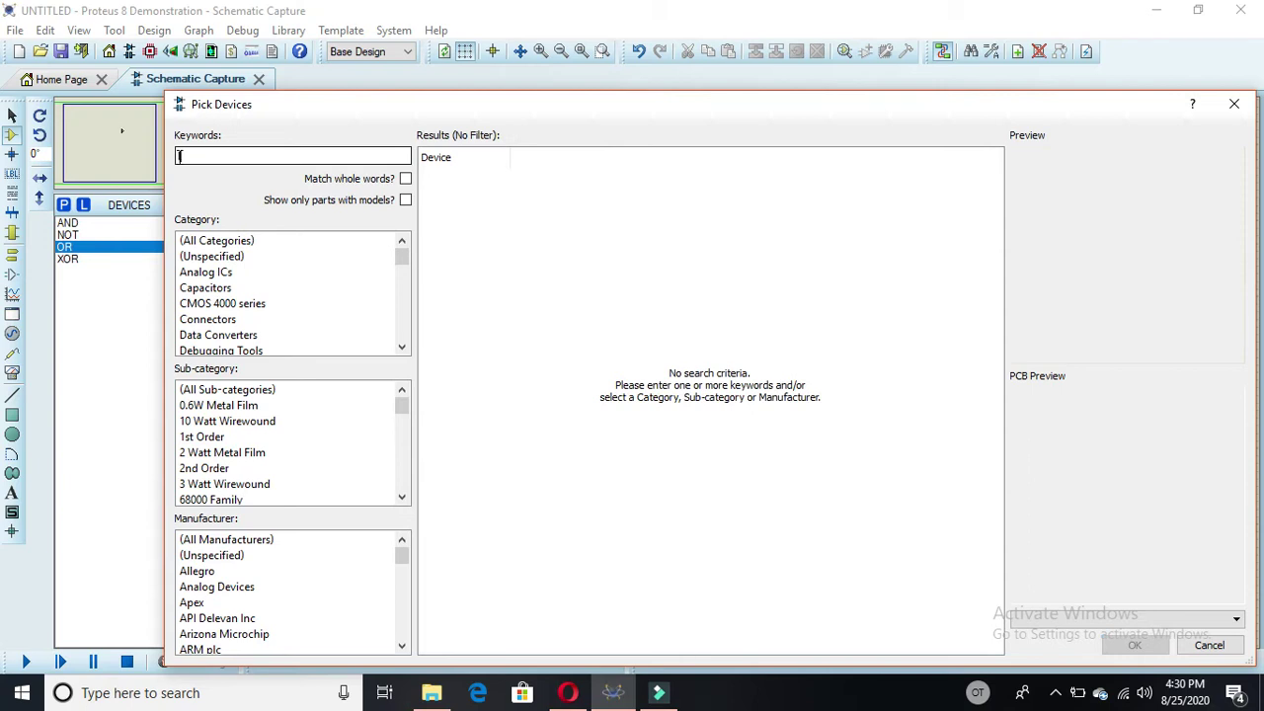
type("o")
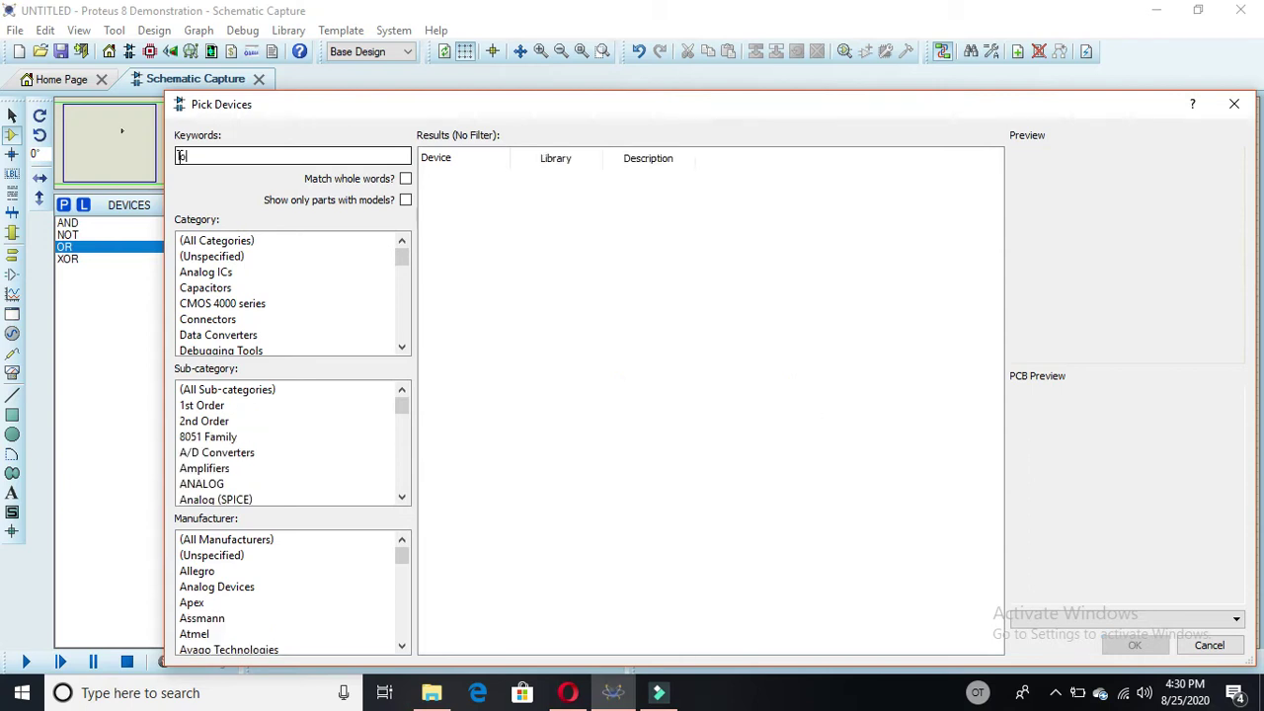
type("ogic state")
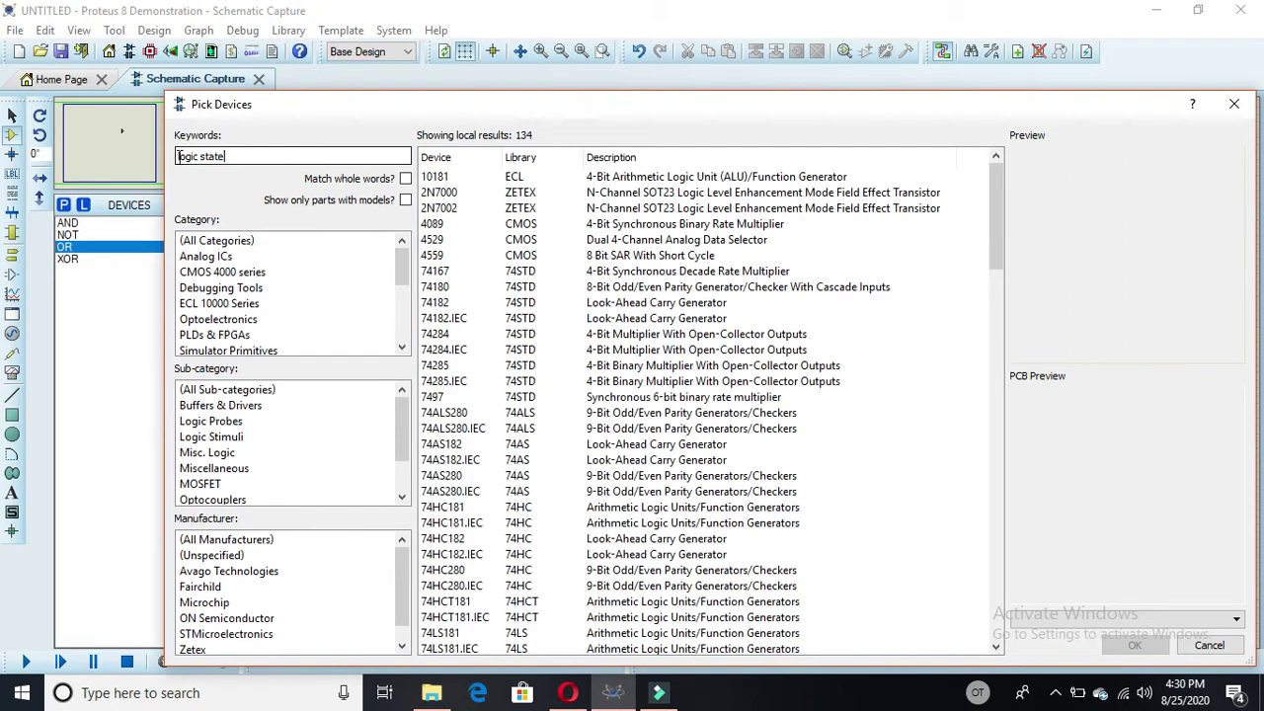
double_click(507, 211)
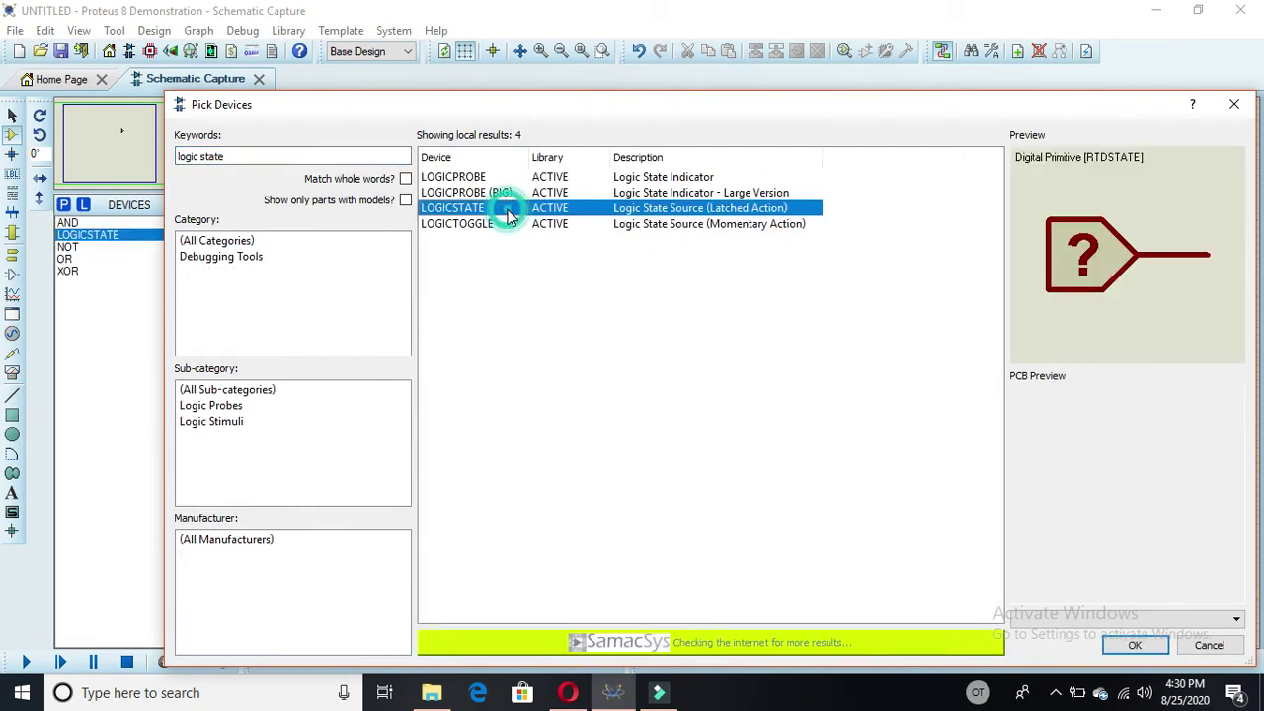
double_click(503, 193)
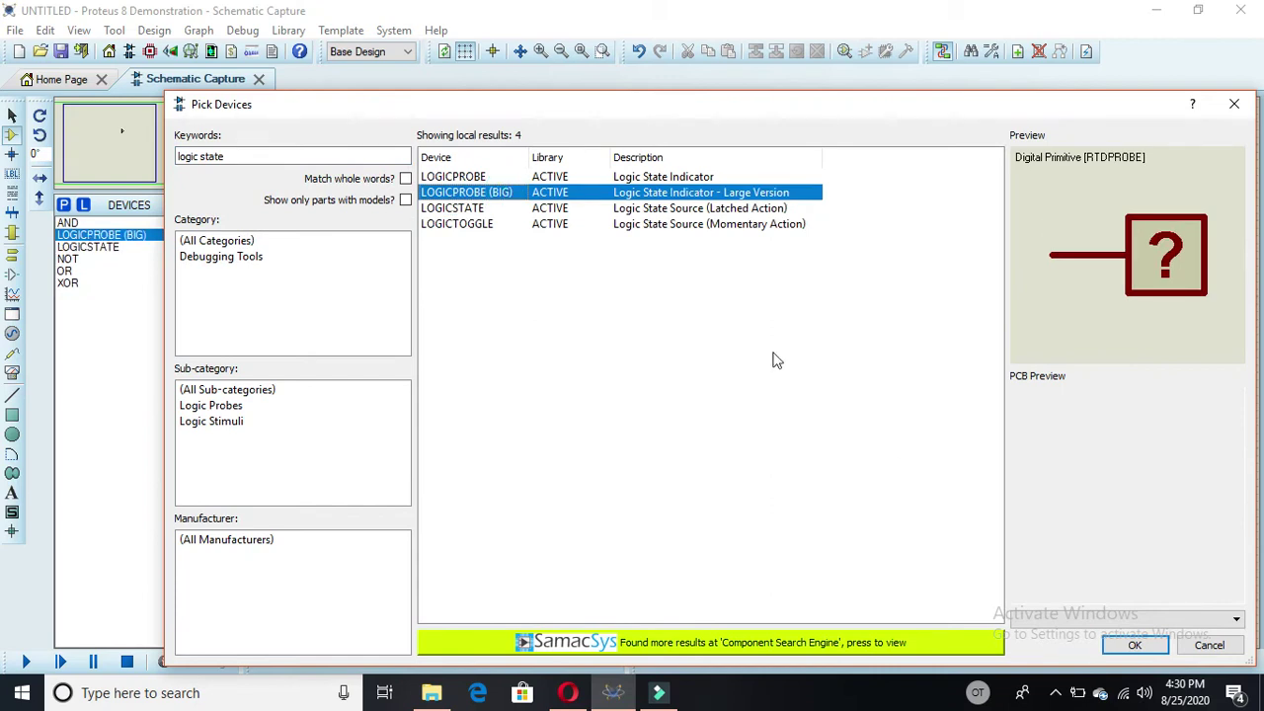
left_click(1138, 652)
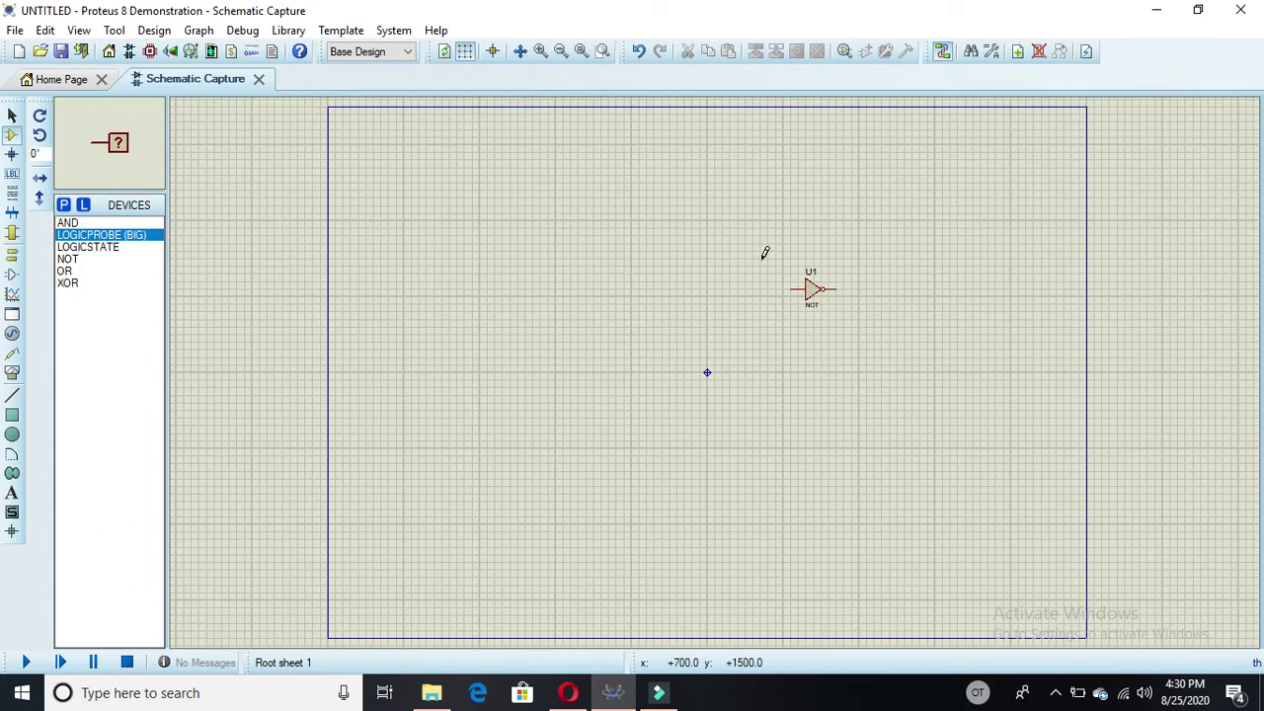
Move the NOT gate to the left half of the sheet, slightly above the origin marker's level.
left_click(816, 292)
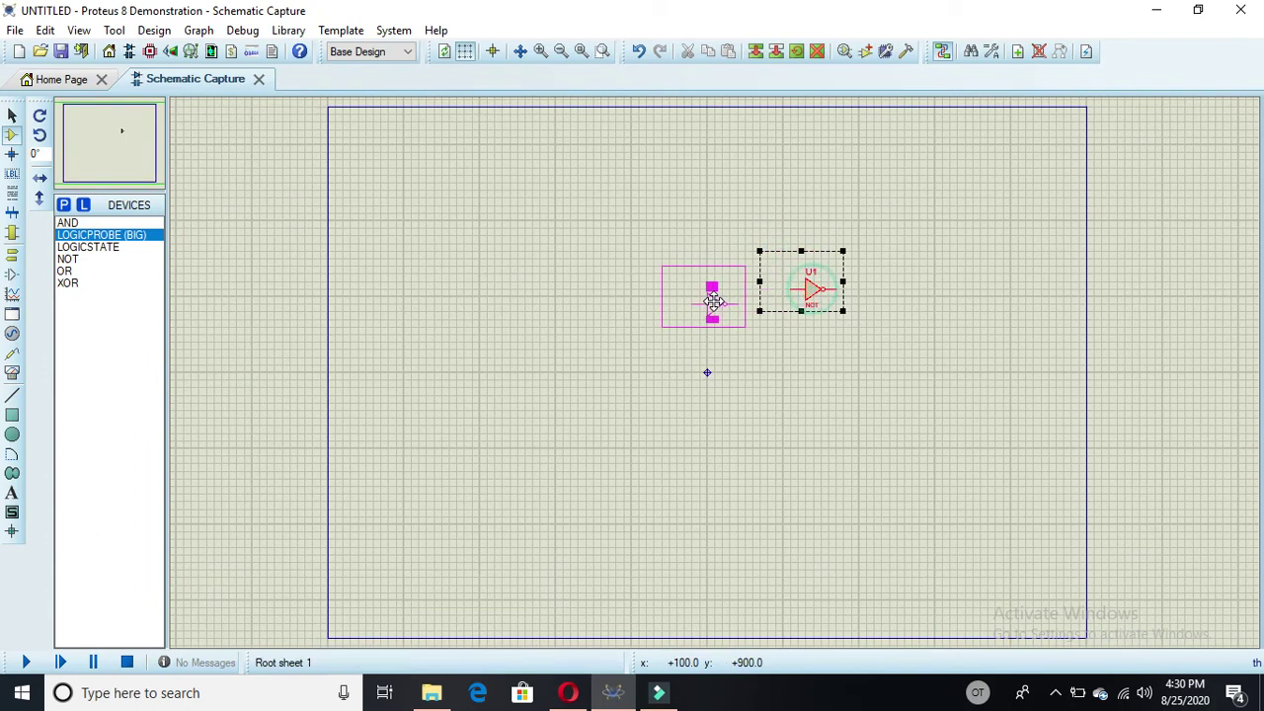
left_click_drag(569, 319, 546, 319)
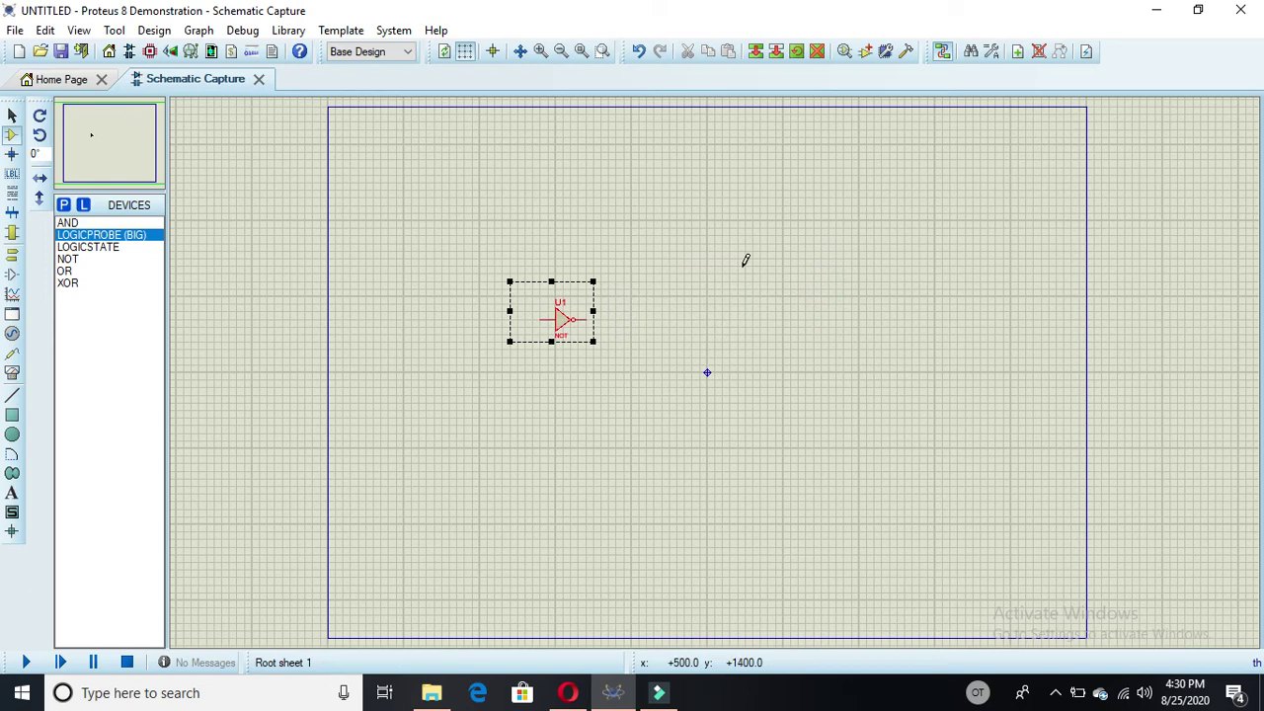
double_click(76, 283)
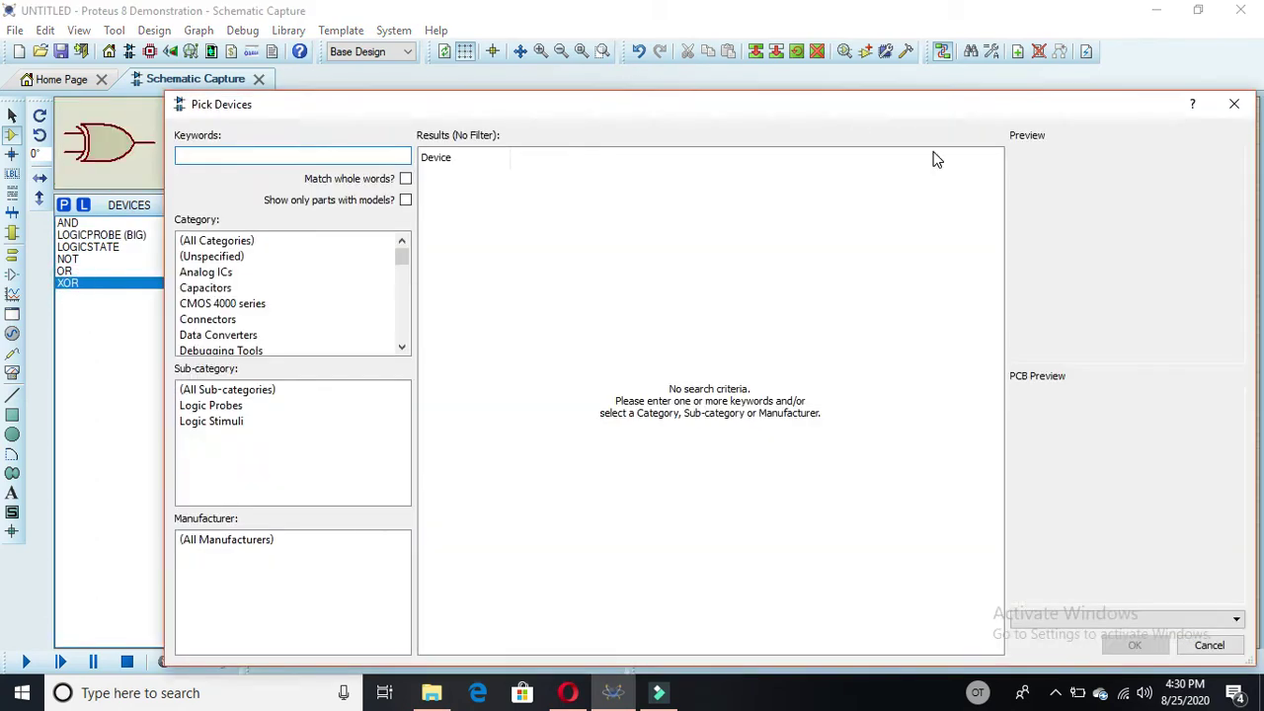
left_click(1234, 104)
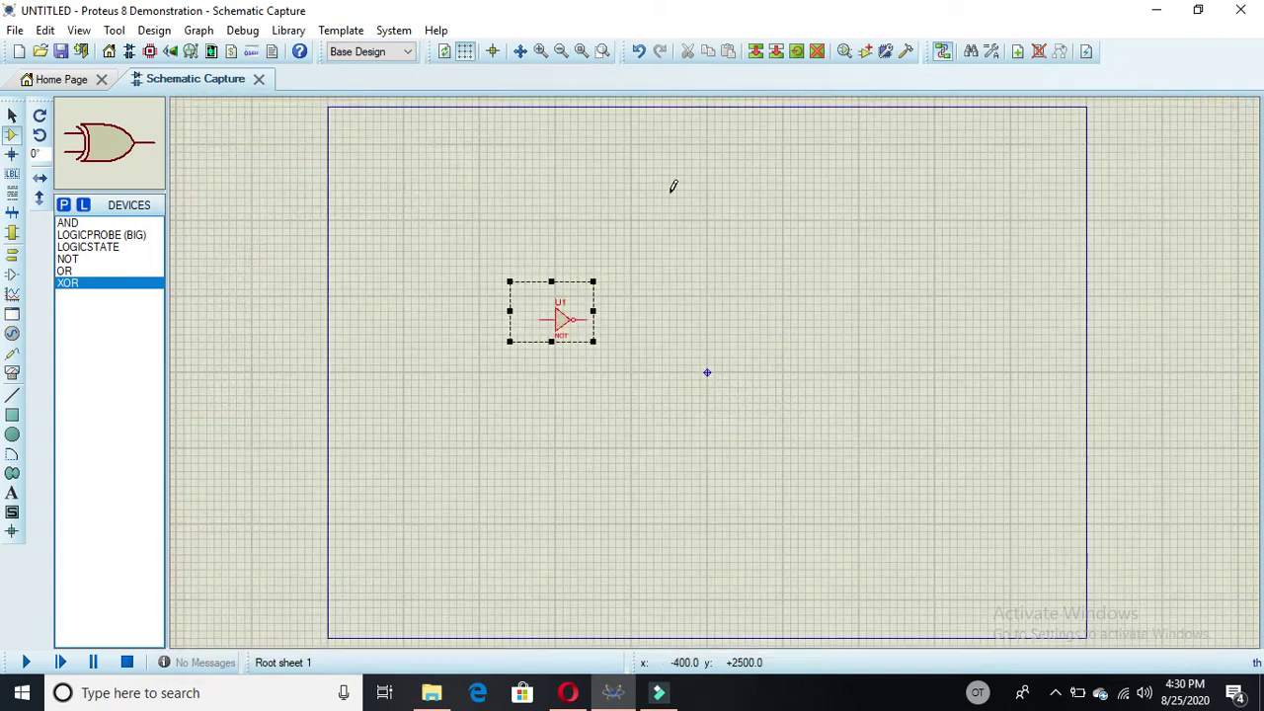
left_click(588, 213)
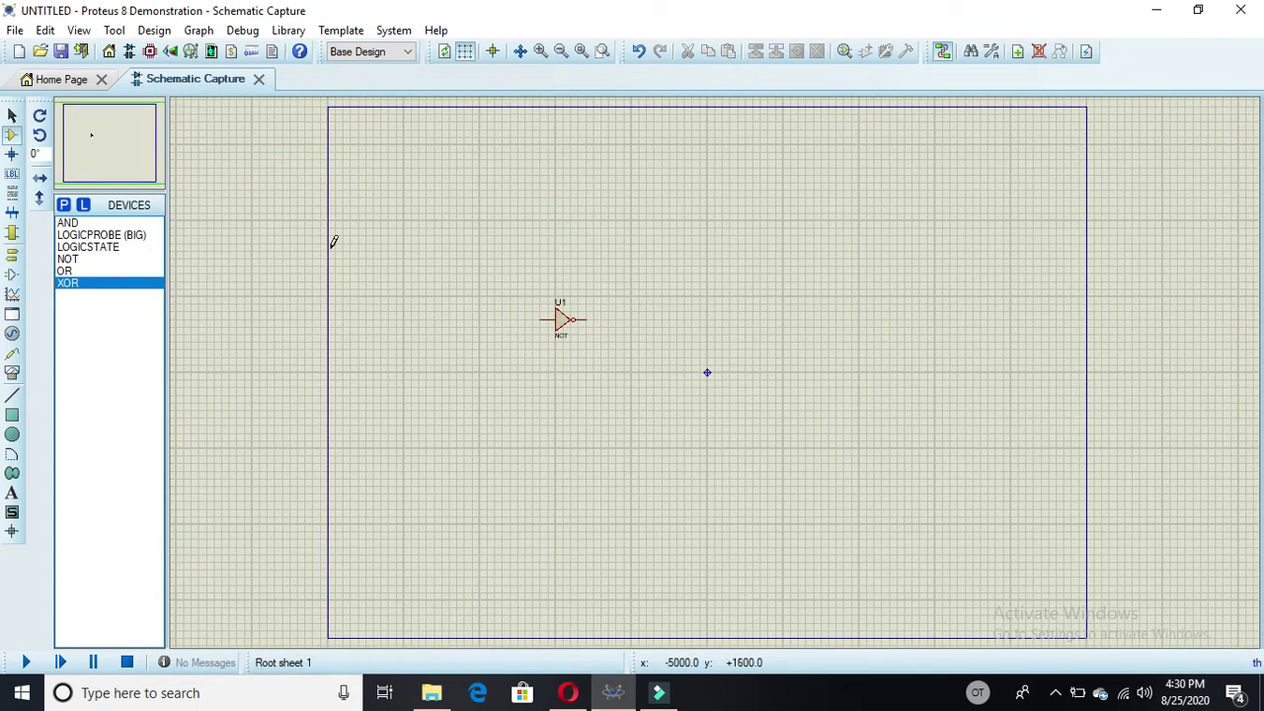
Place two XOR gates side by side in the upper part of the sheet, above the NOT gate.
left_click(89, 285)
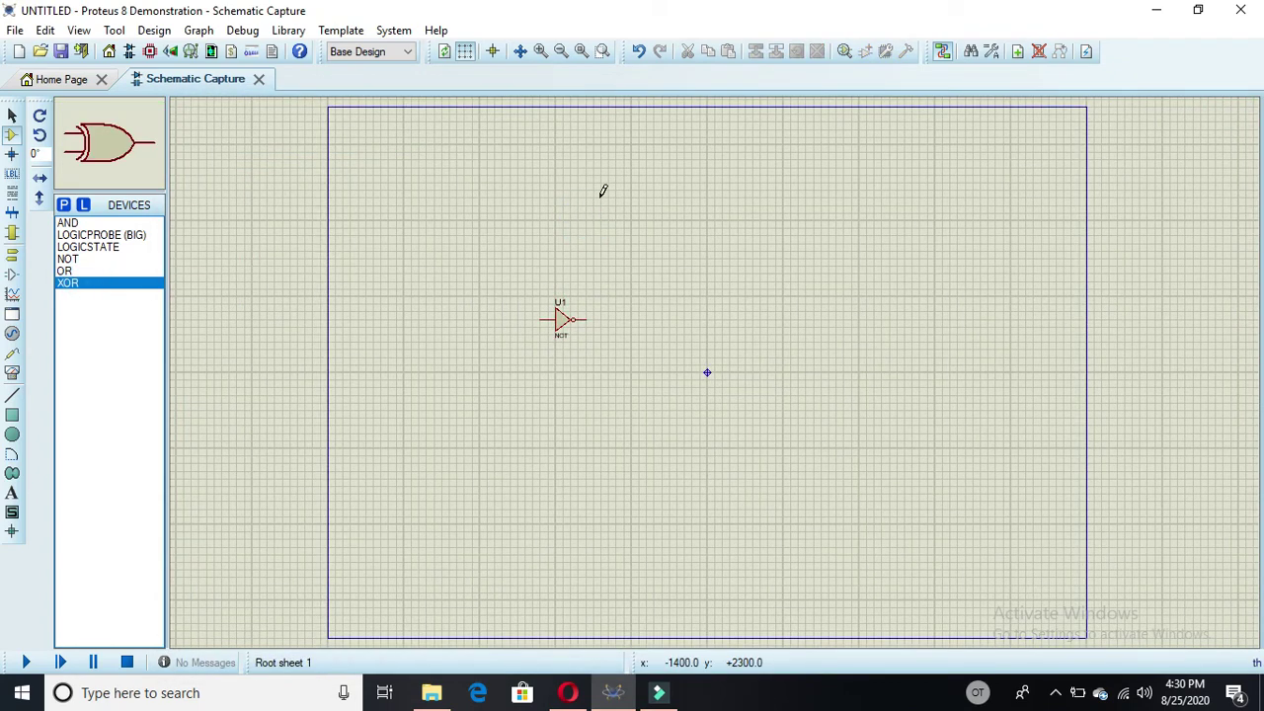
left_click(643, 212)
left_click(616, 216)
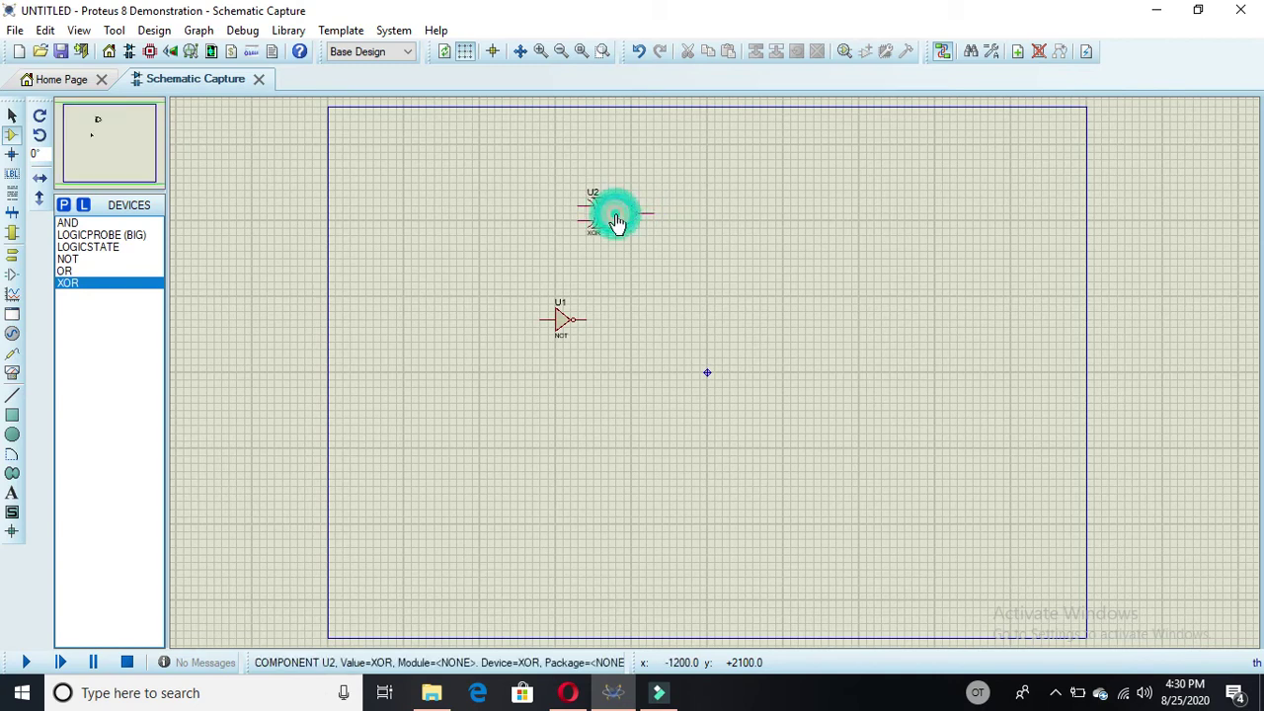
left_click(798, 218)
left_click(795, 220)
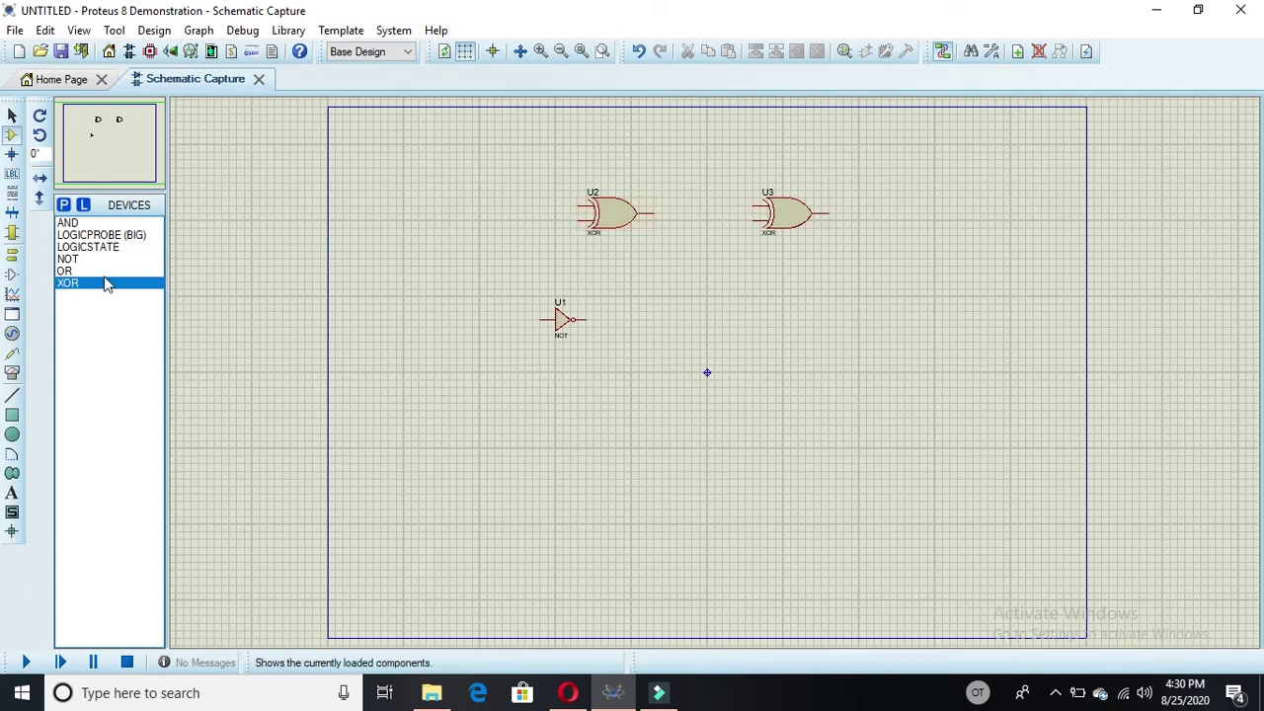
Place a second NOT gate below the right-hand XOR gate.
left_click(69, 259)
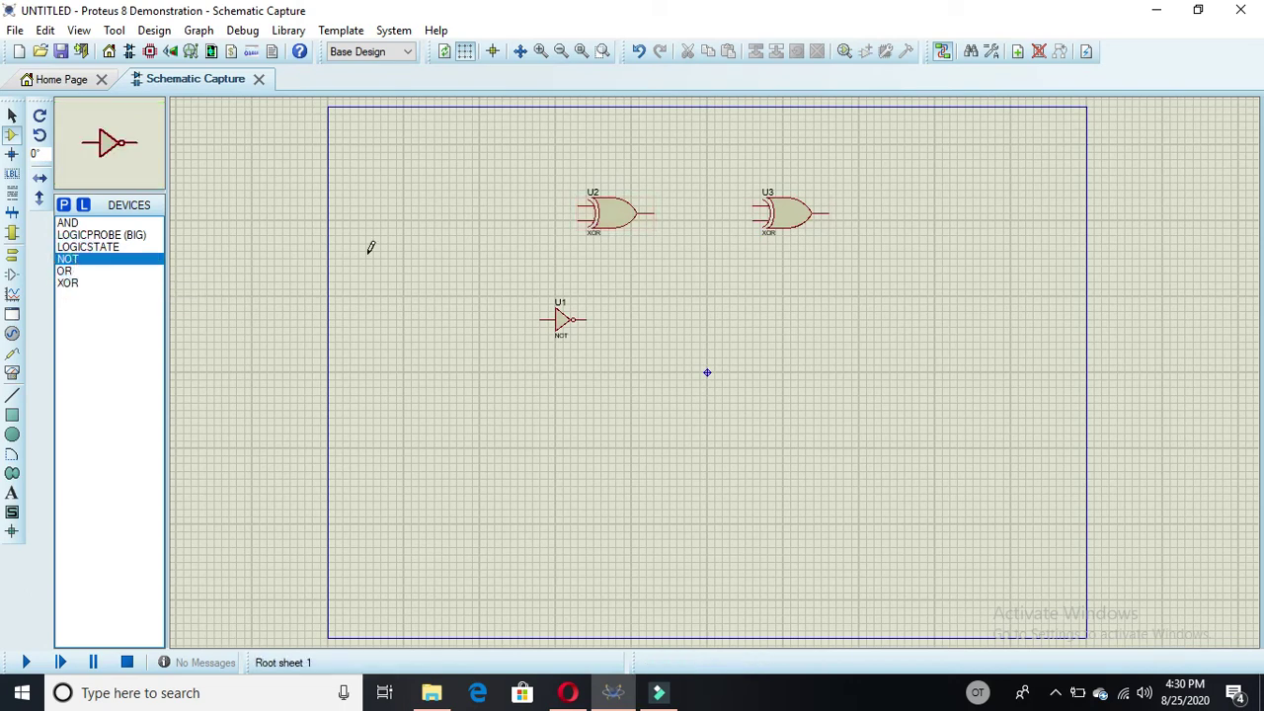
left_click(760, 332)
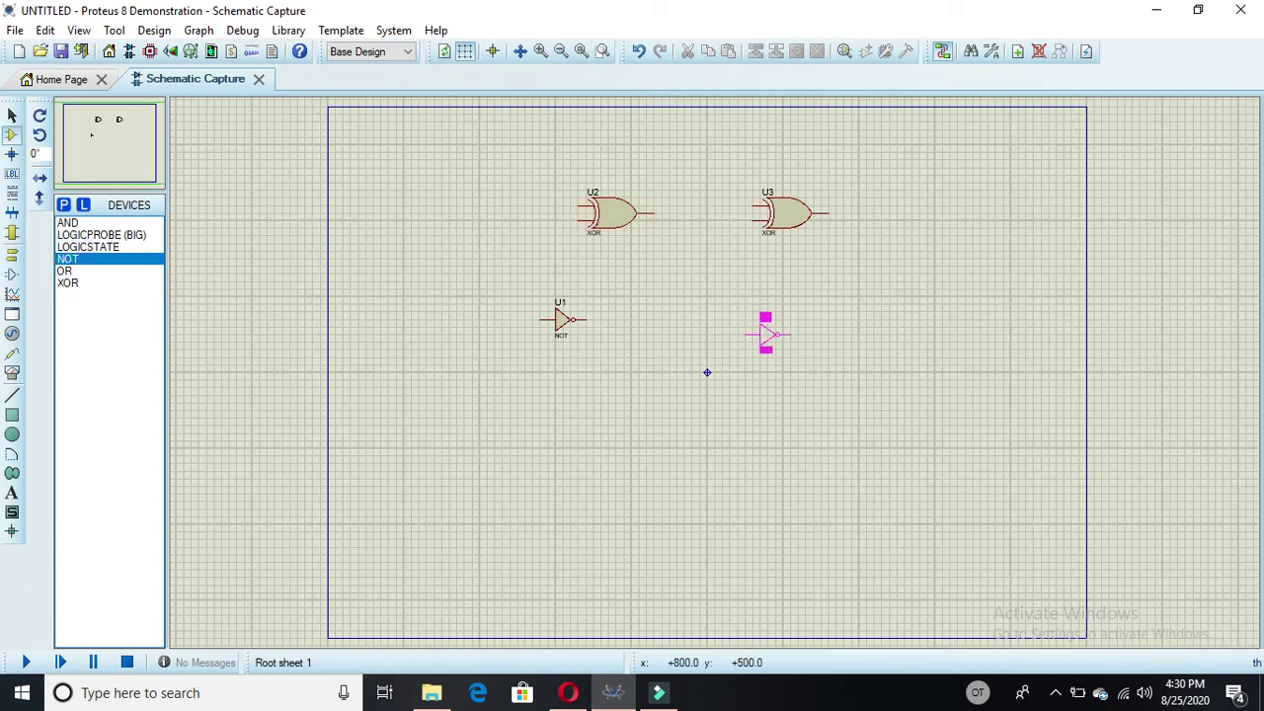
left_click(768, 337)
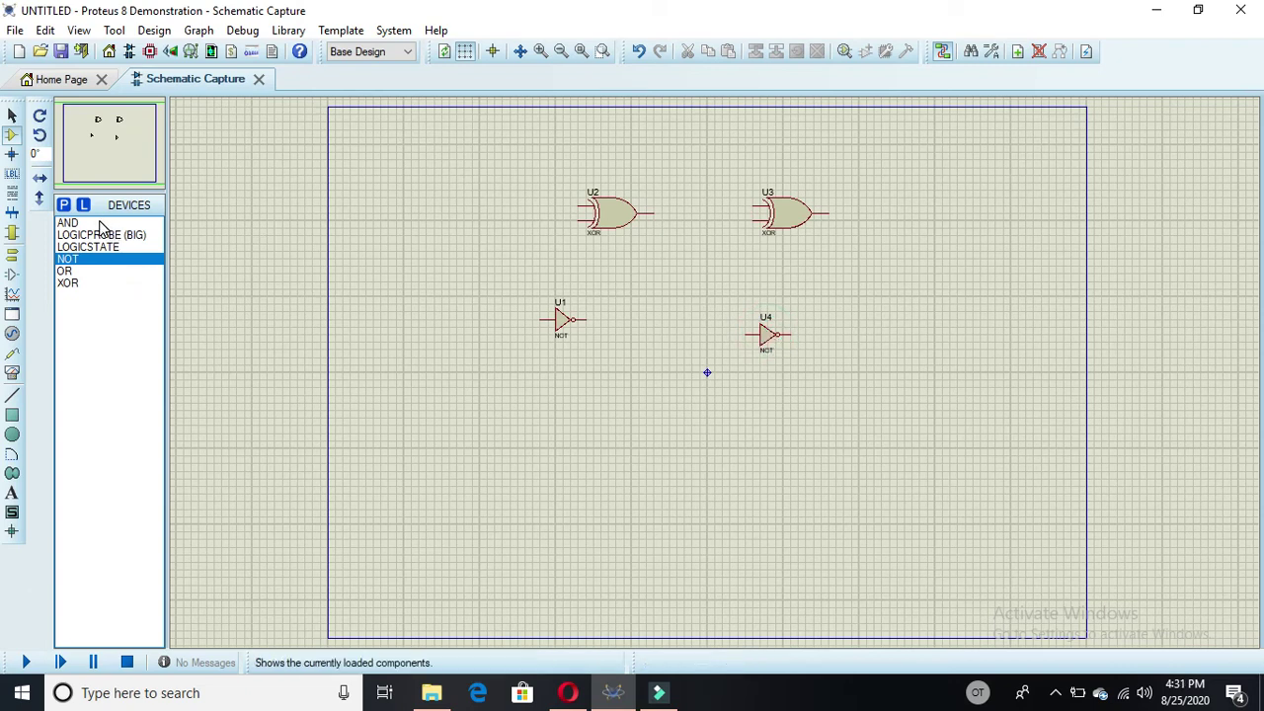
Place two AND gates in the lower gate row, one to the right of each NOT gate.
left_click(100, 223)
left_click(647, 314)
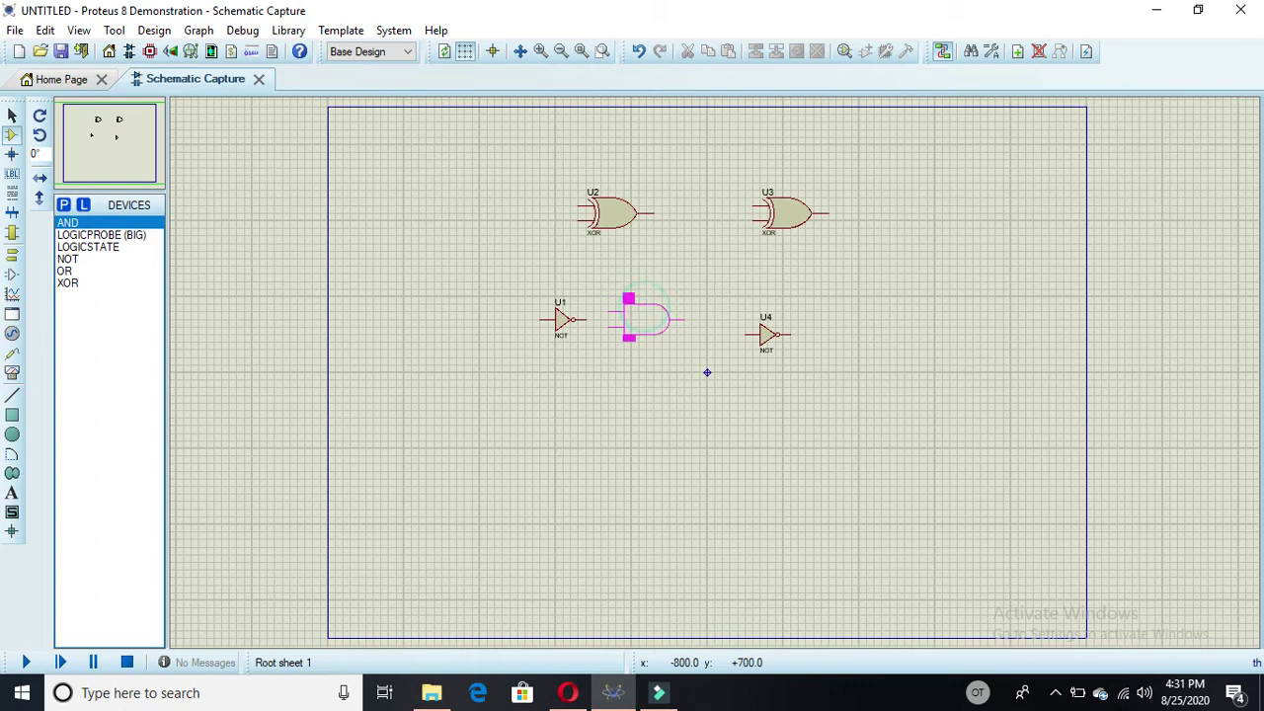
left_click(661, 326)
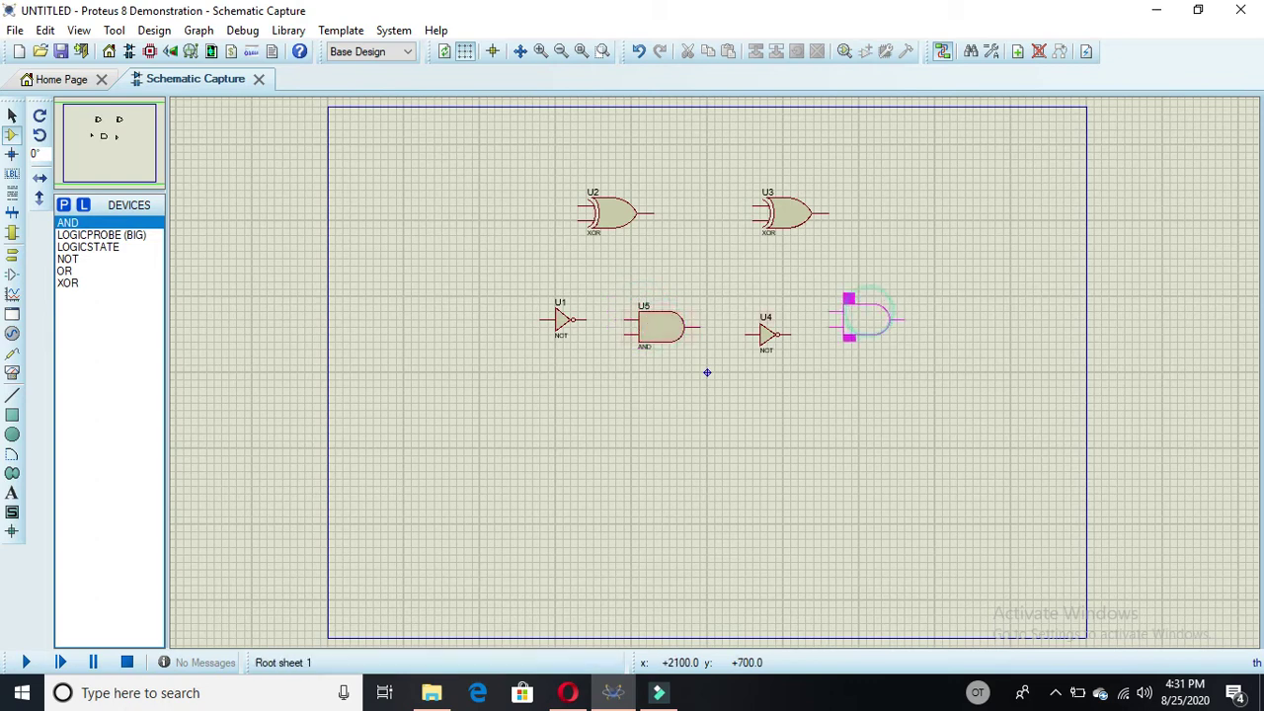
left_click(850, 334)
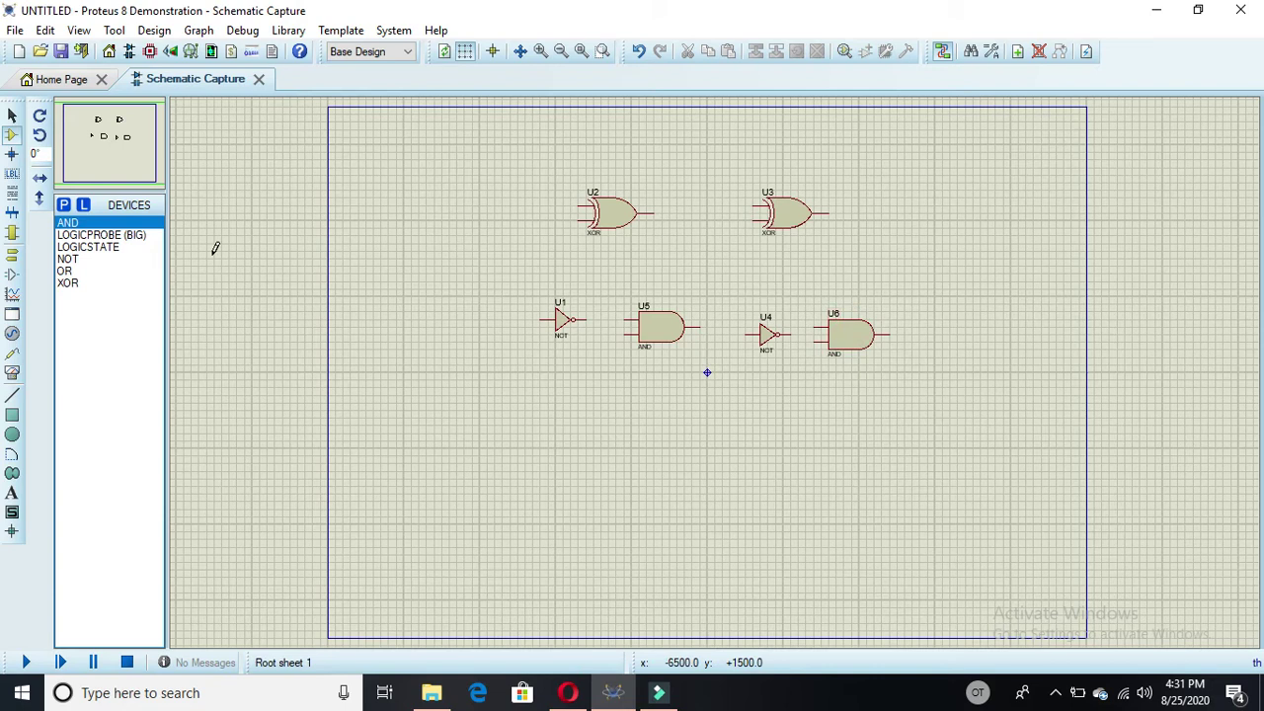
Place an OR gate to the right of the right-hand AND gate, slightly above its level.
left_click(64, 271)
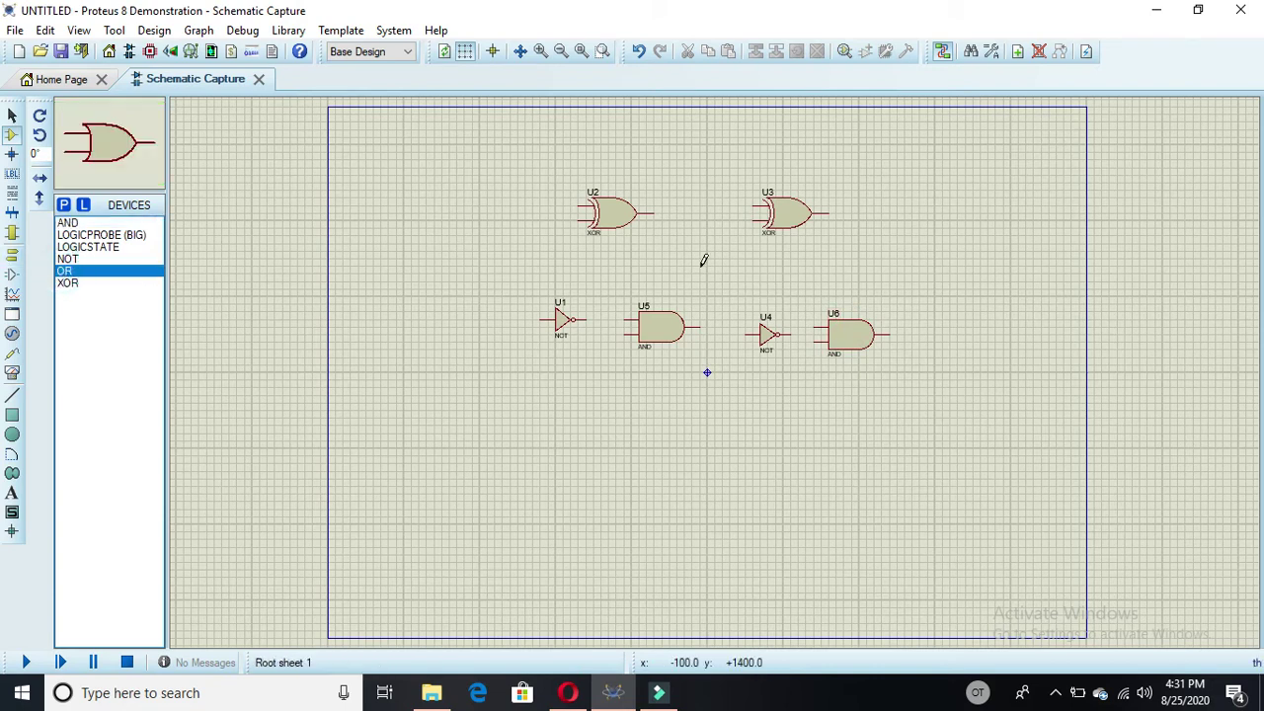
left_click(959, 334)
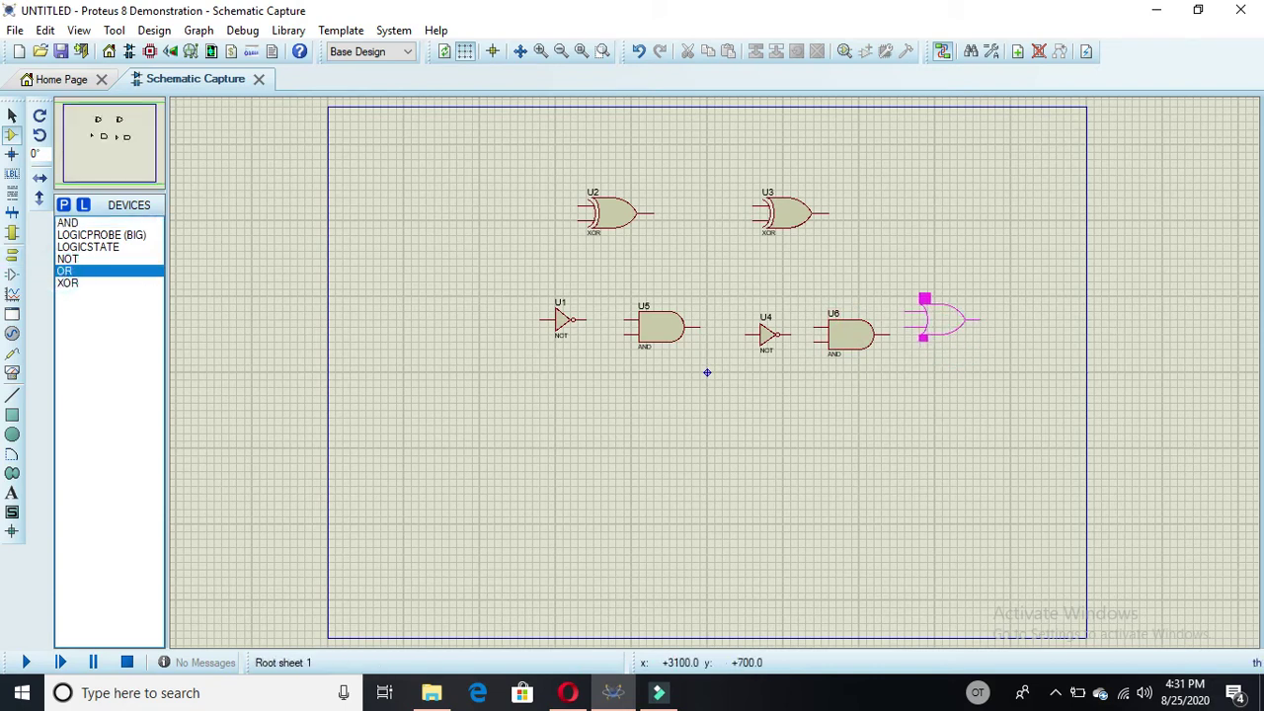
left_click(950, 317)
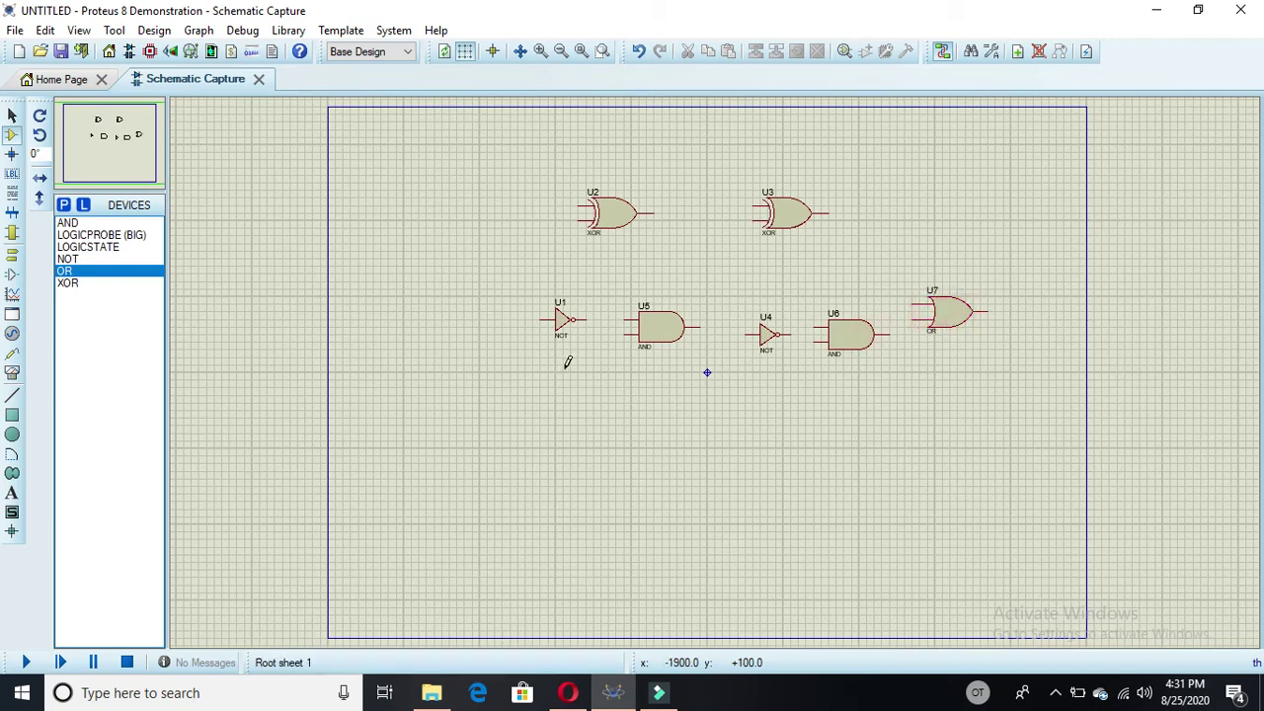
Place three LOGICSTATE inputs: two stacked left of the left XOR gate and one below and left of the left NOT gate.
left_click(83, 168)
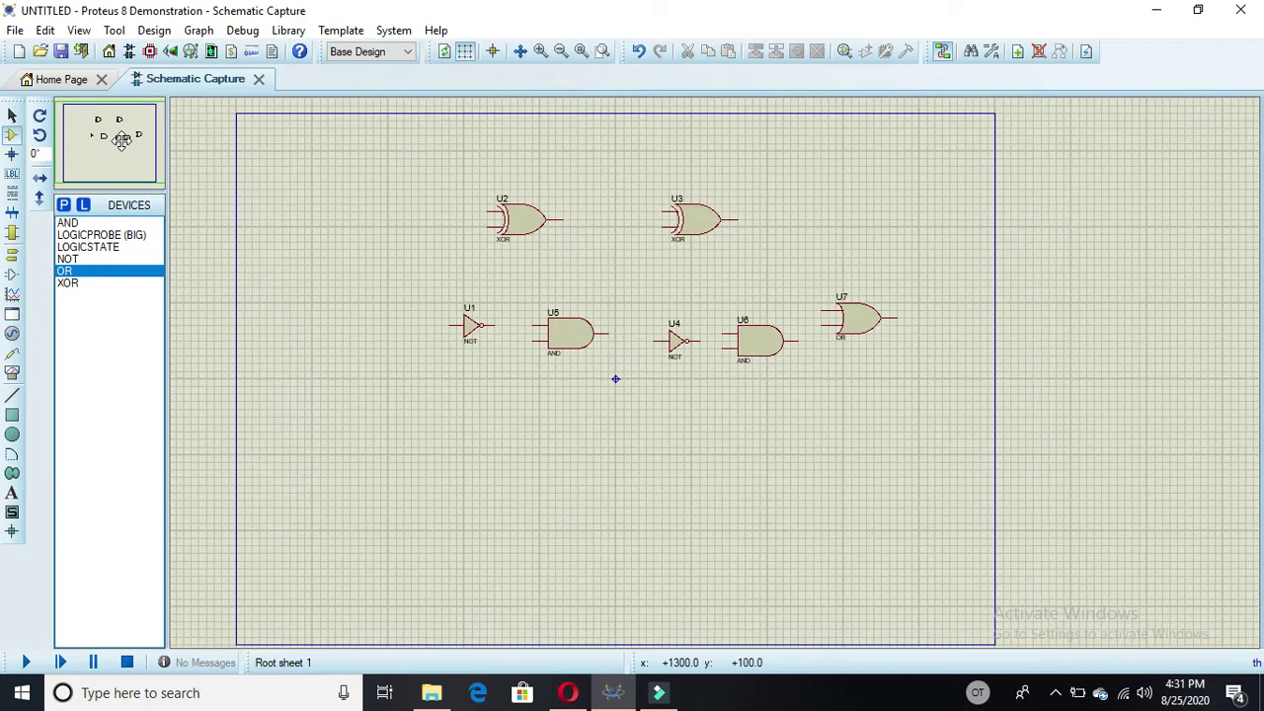
left_click(127, 146)
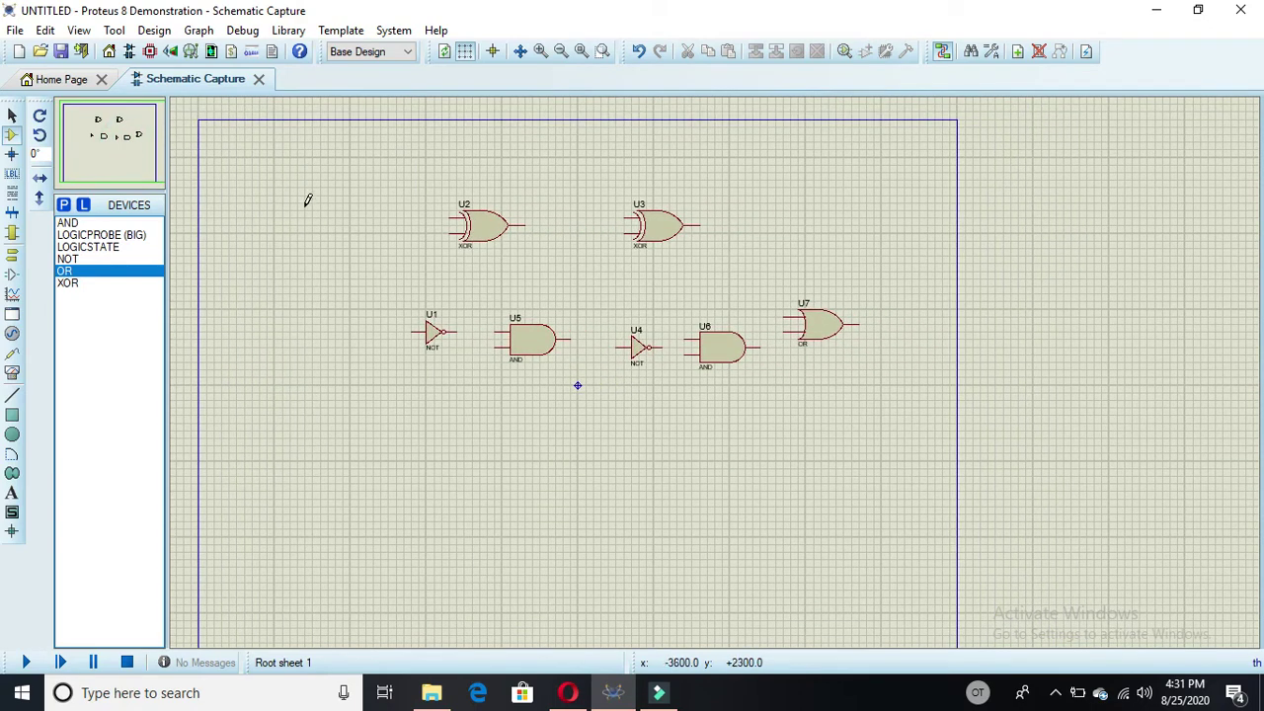
left_click(102, 249)
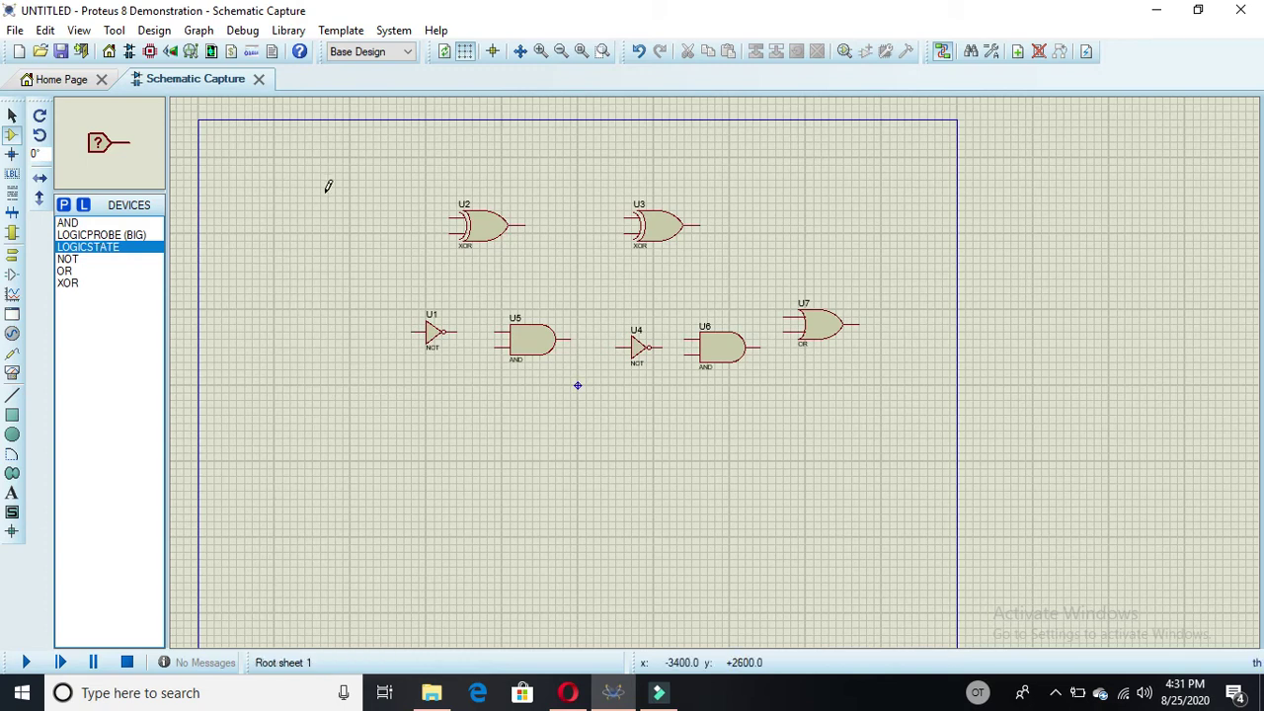
left_click(370, 217)
left_click(367, 219)
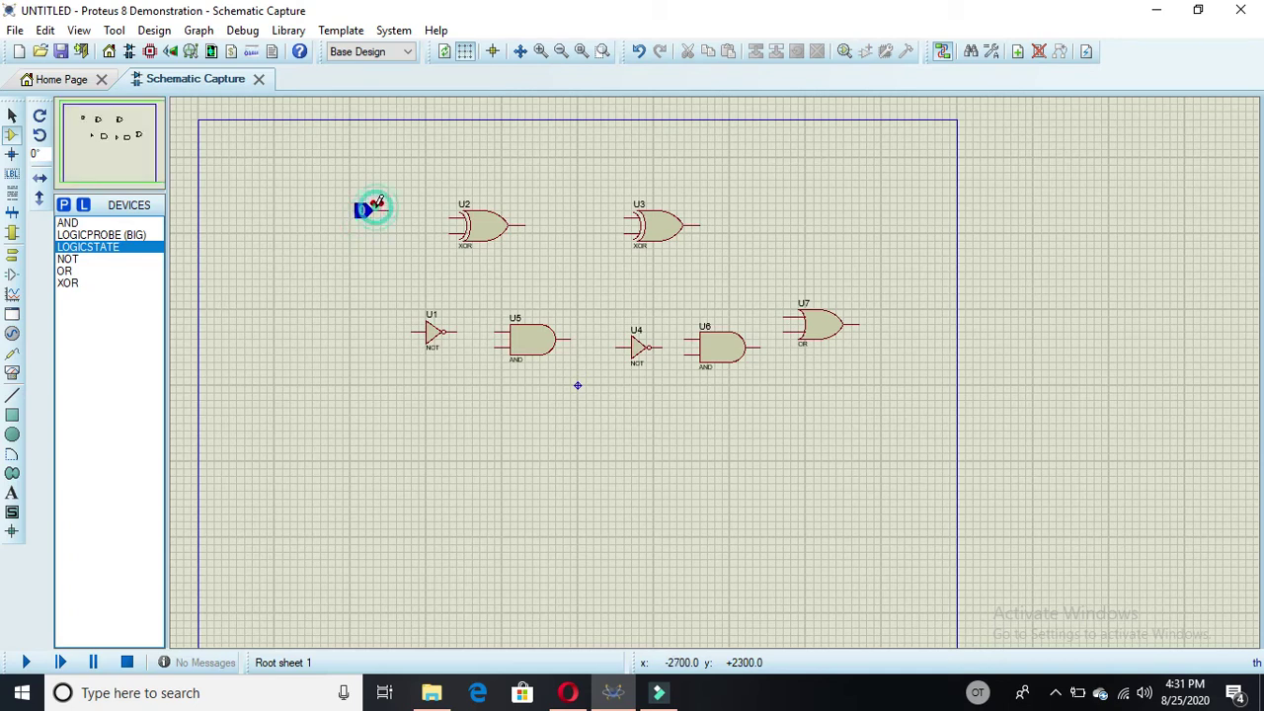
left_click(360, 237)
left_click(364, 245)
left_click(348, 379)
left_click(358, 382)
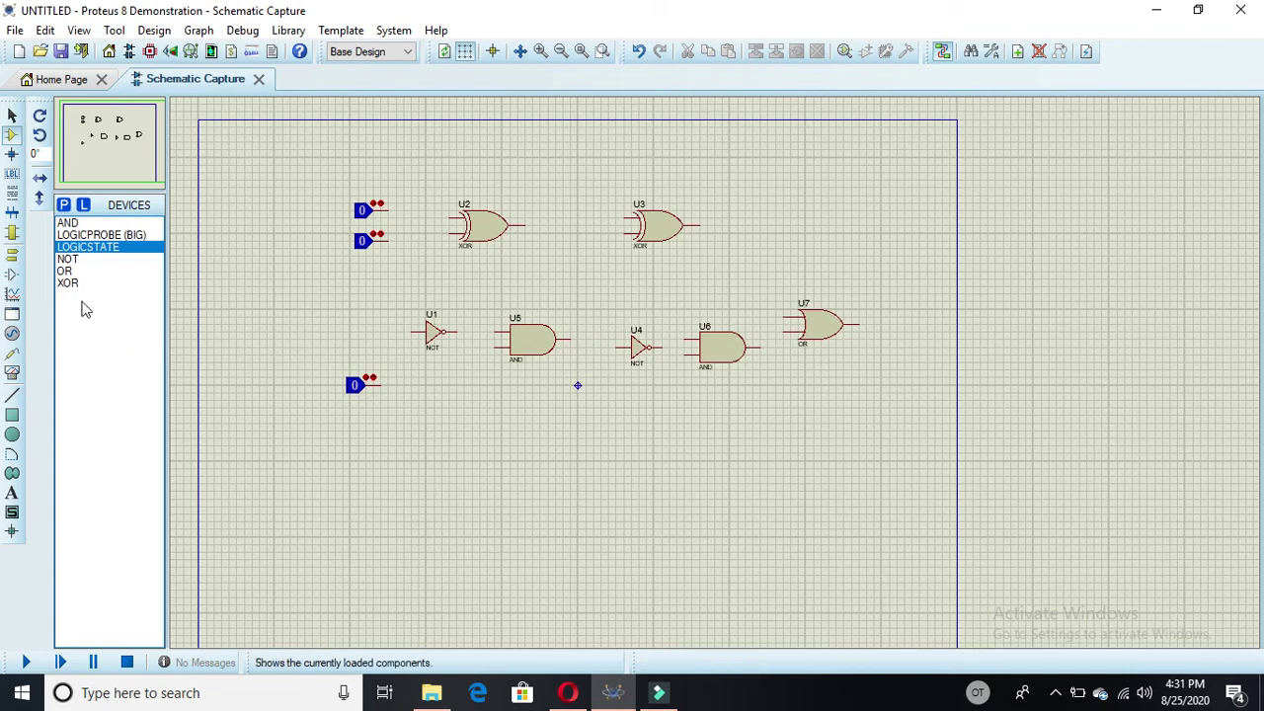
Place two LOGICPROBE (BIG) devices, one right of the right-hand XOR gate and one right of the OR gate, level with their outputs.
left_click(93, 237)
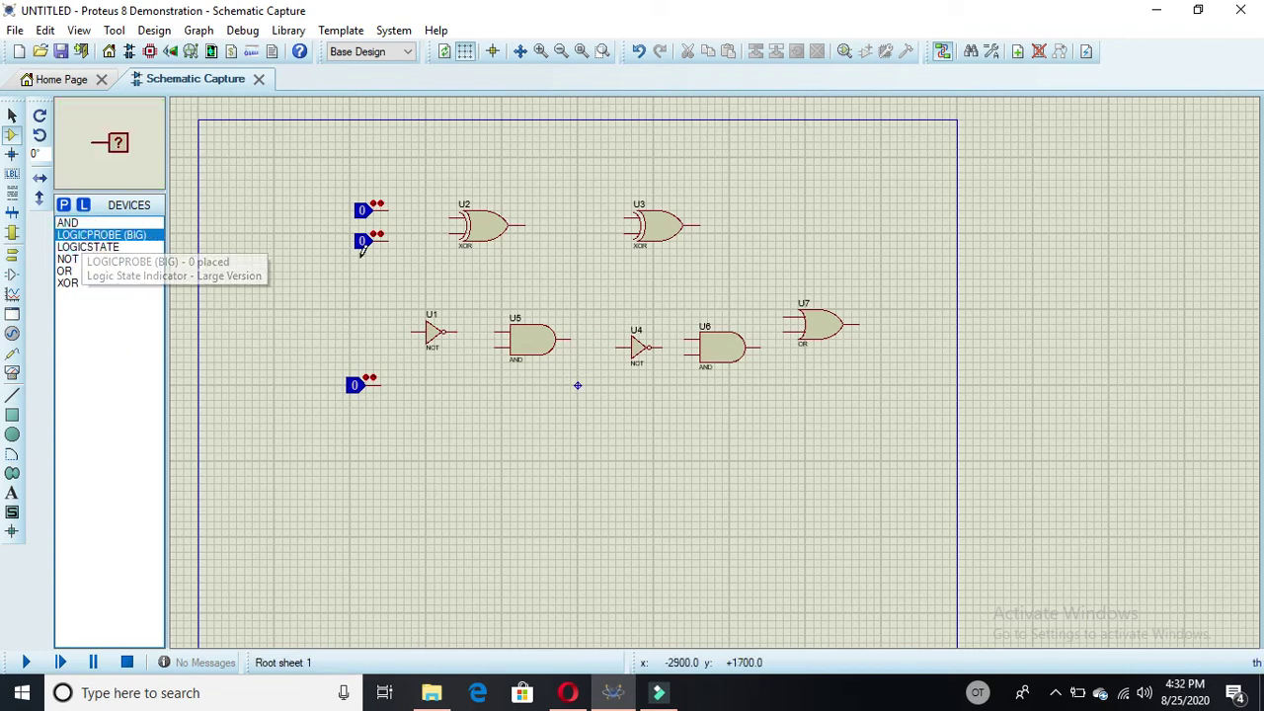
left_click(813, 225)
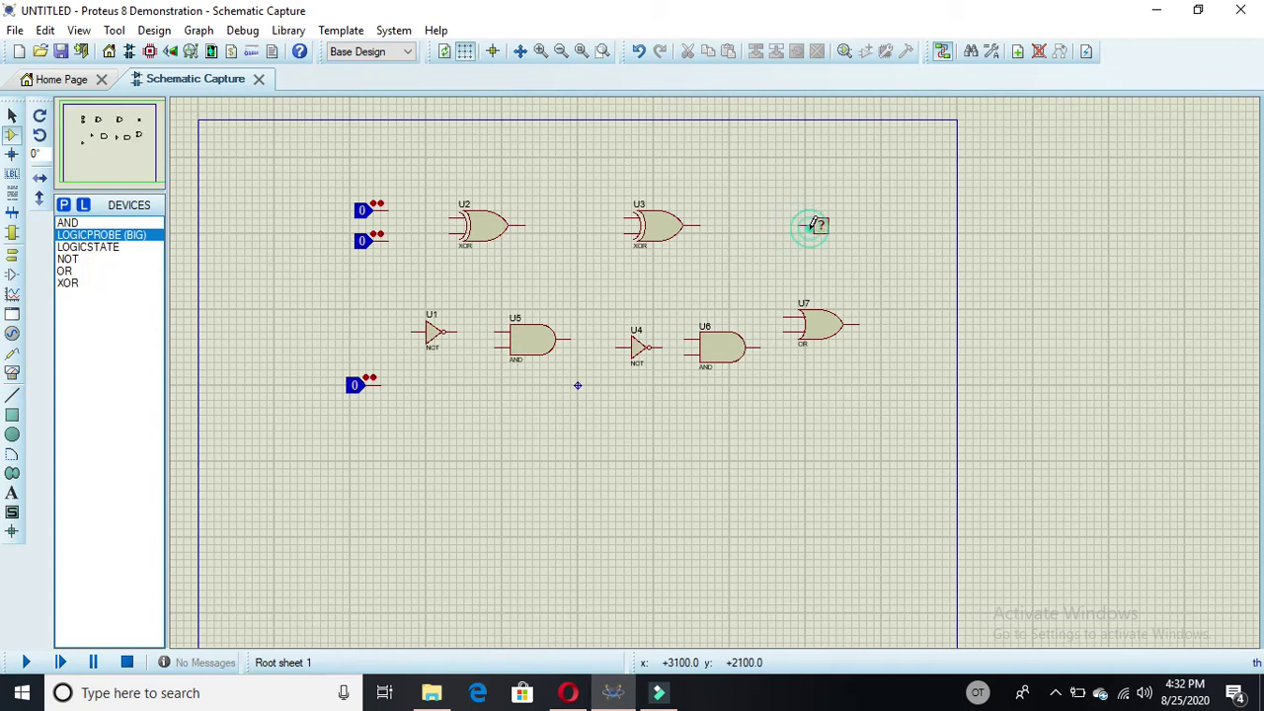
left_click(909, 341)
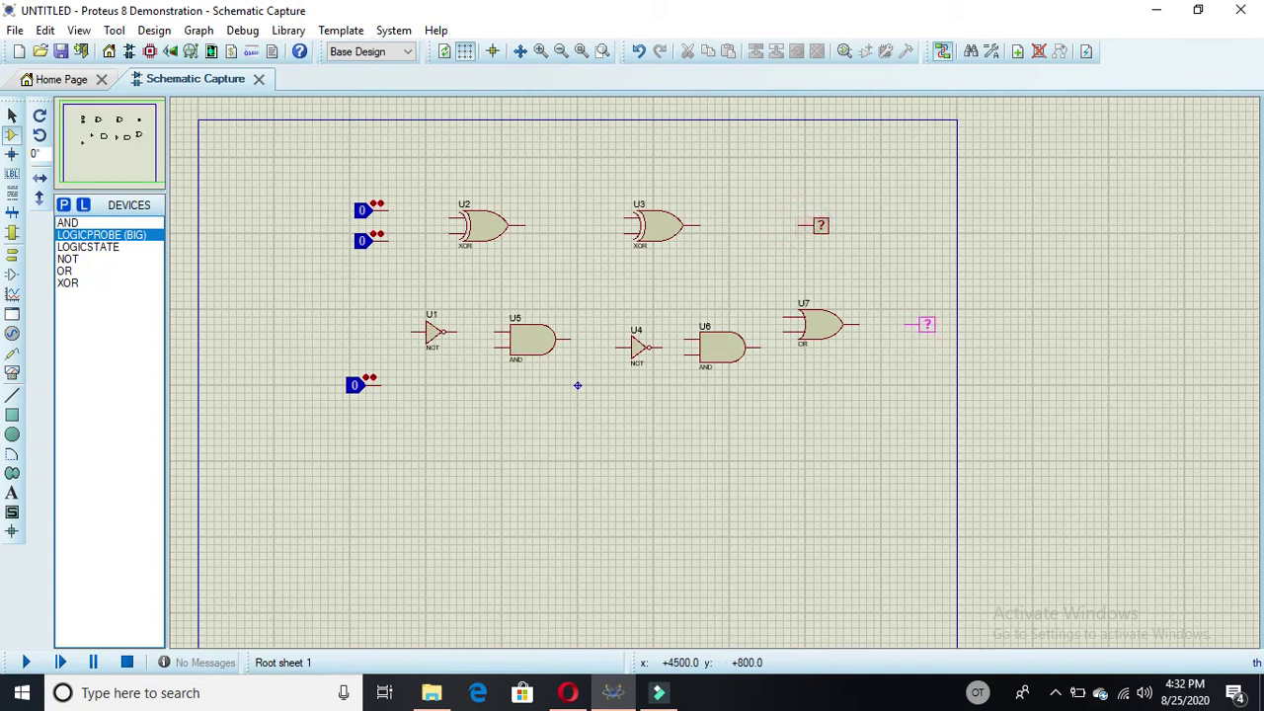
left_click(926, 324)
Wire the outputs of the right-hand XOR gate and the OR gate to their logic probes.
left_click(702, 226)
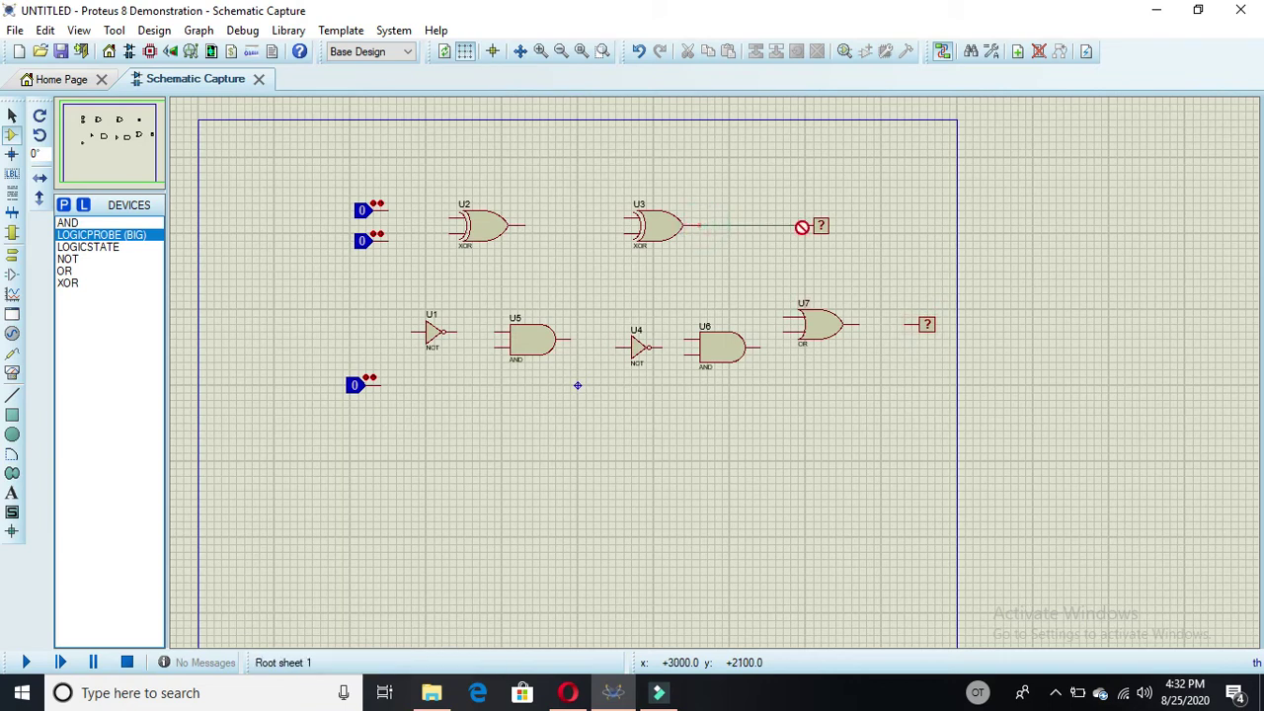
left_click(801, 225)
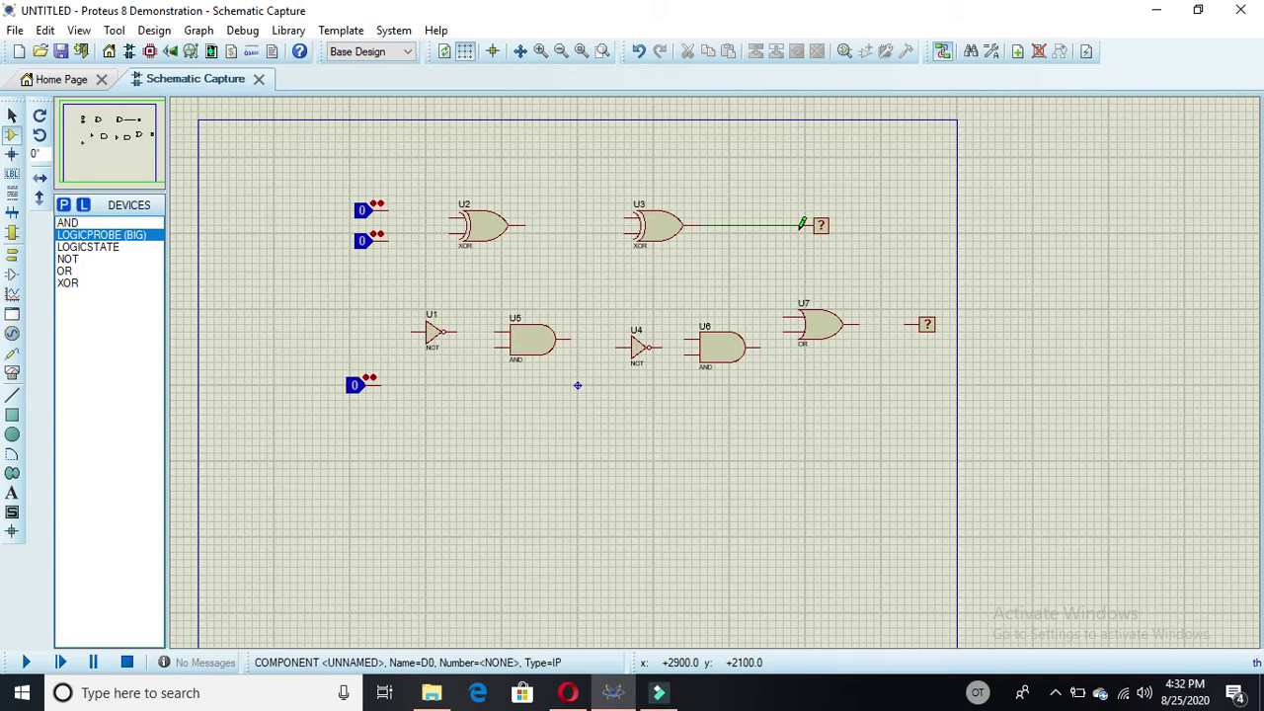
left_click(860, 326)
left_click(906, 324)
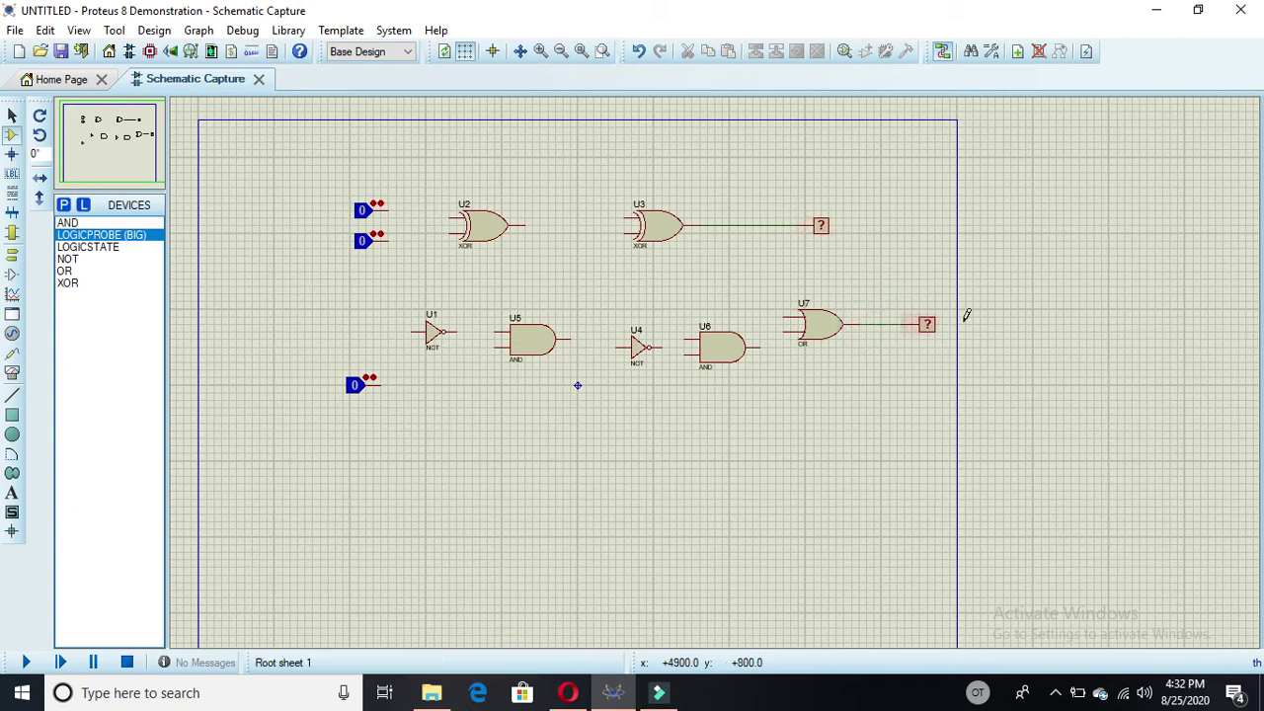
Wire the two upper logic states to the left XOR gate's inputs and delete the stray wire below that gate.
left_click(390, 209)
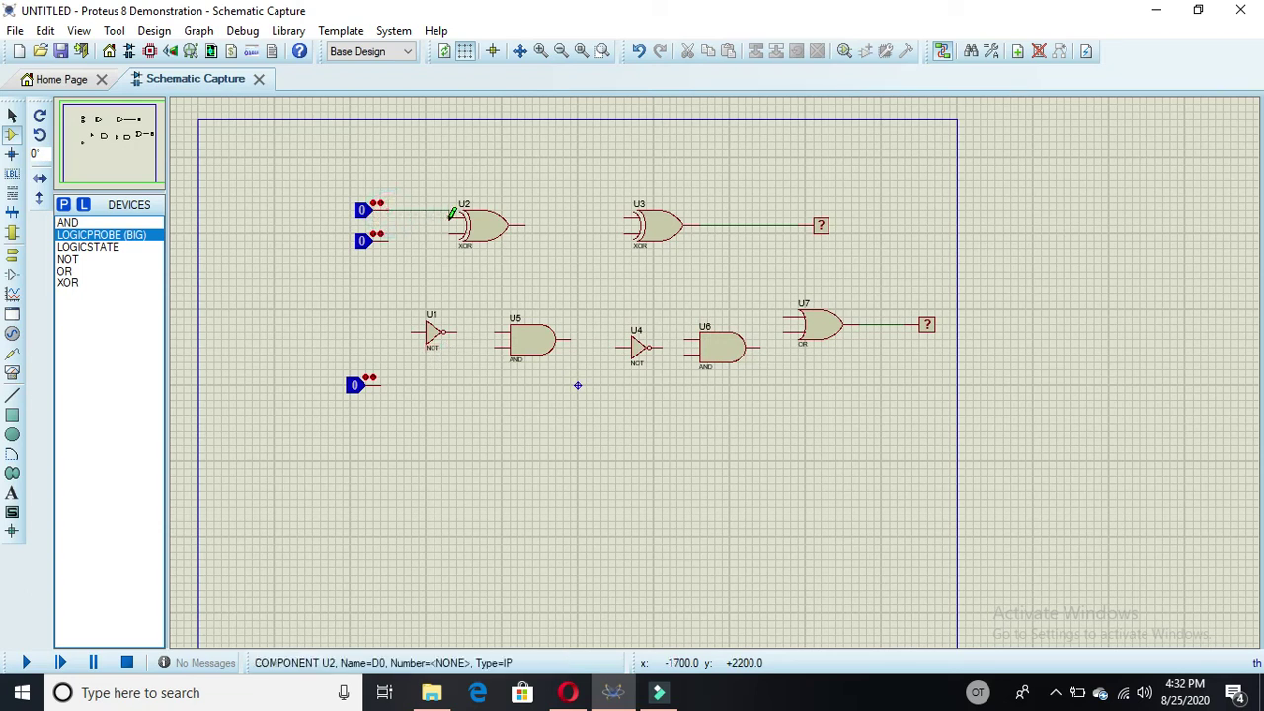
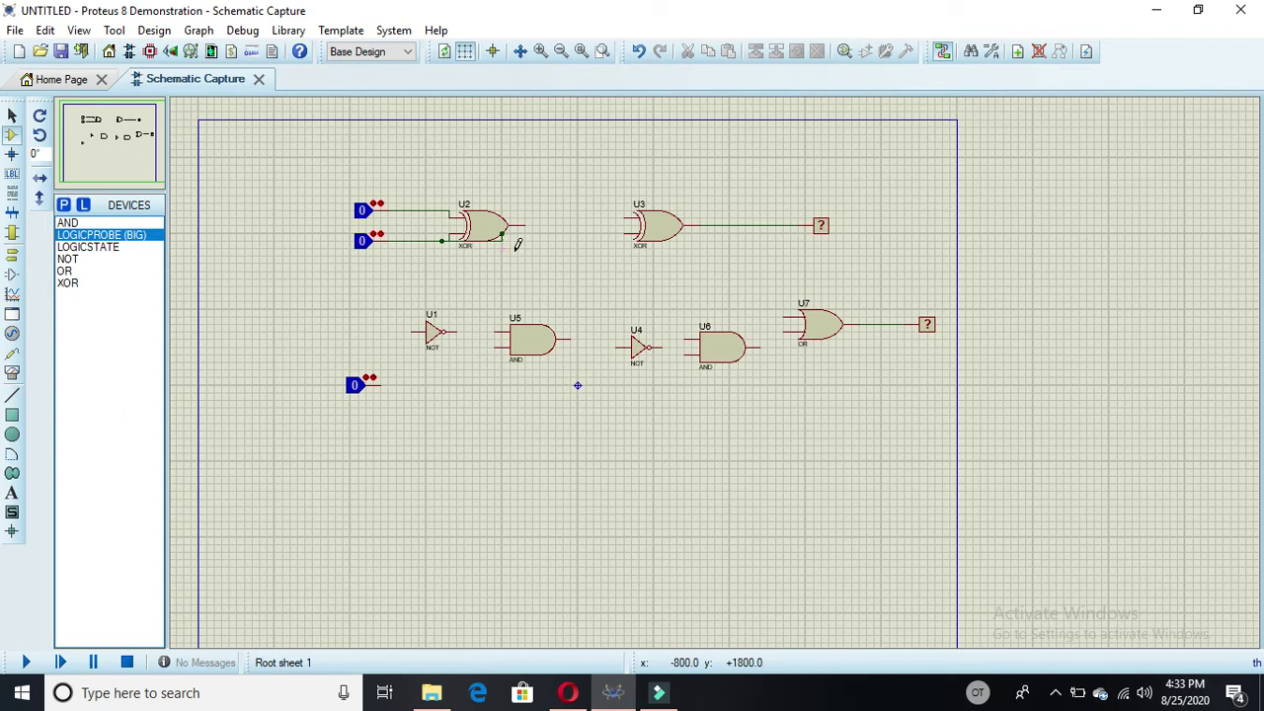
mouse_move(509, 265)
left_mouse_down()
mouse_move(499, 244)
mouse_move(516, 250)
left_mouse_up()
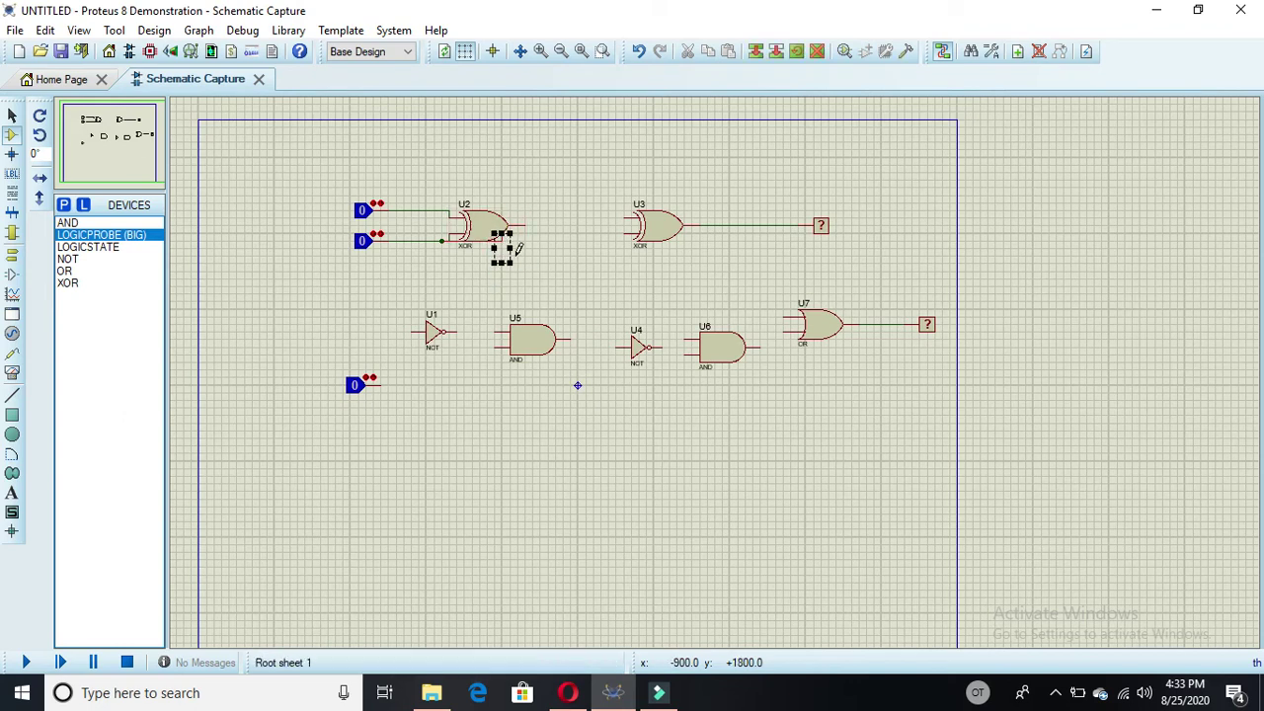
key("Delete")
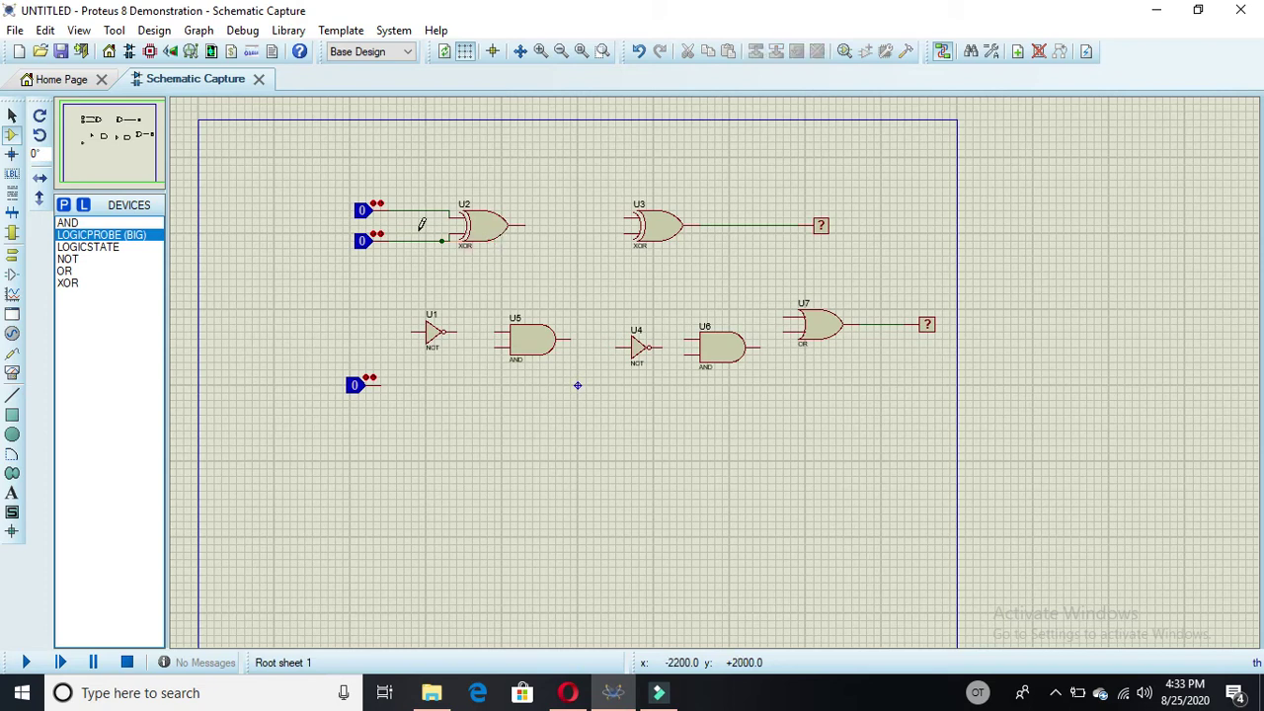
Branch the second logic state to the left AND gate's upper input and the first through the left NOT gate to its lower input.
left_click(445, 239)
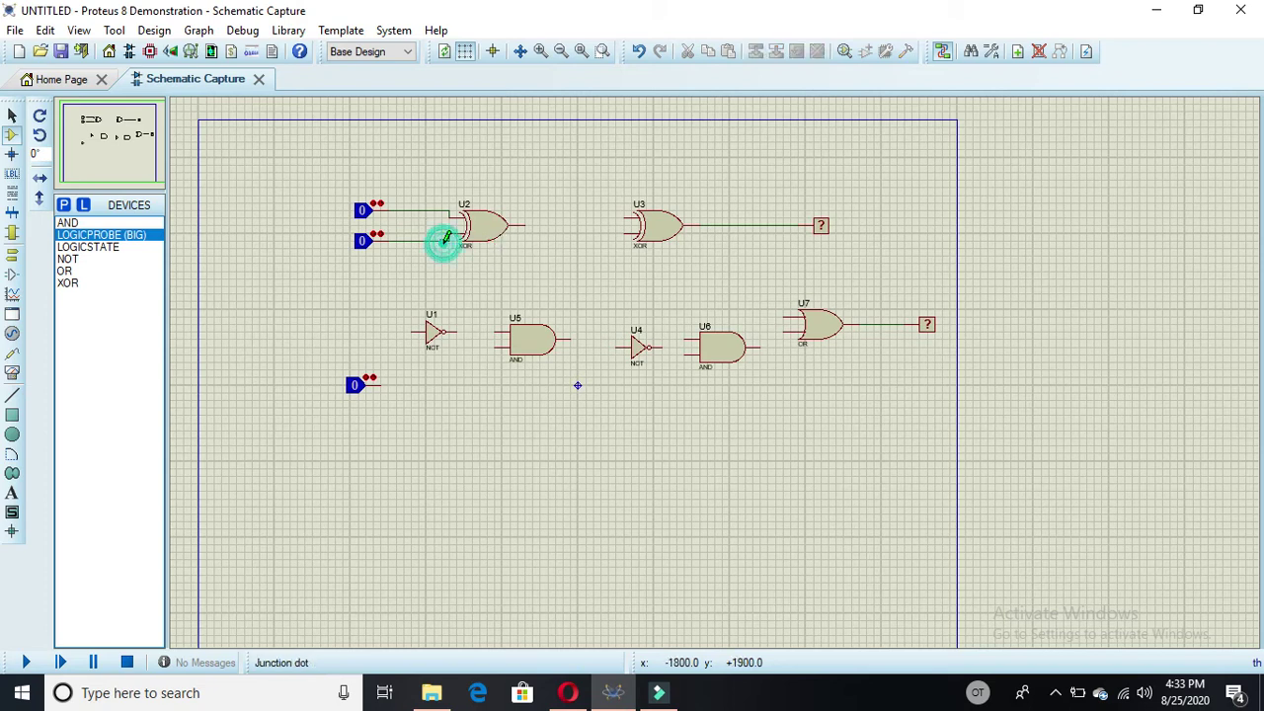
left_click(495, 331)
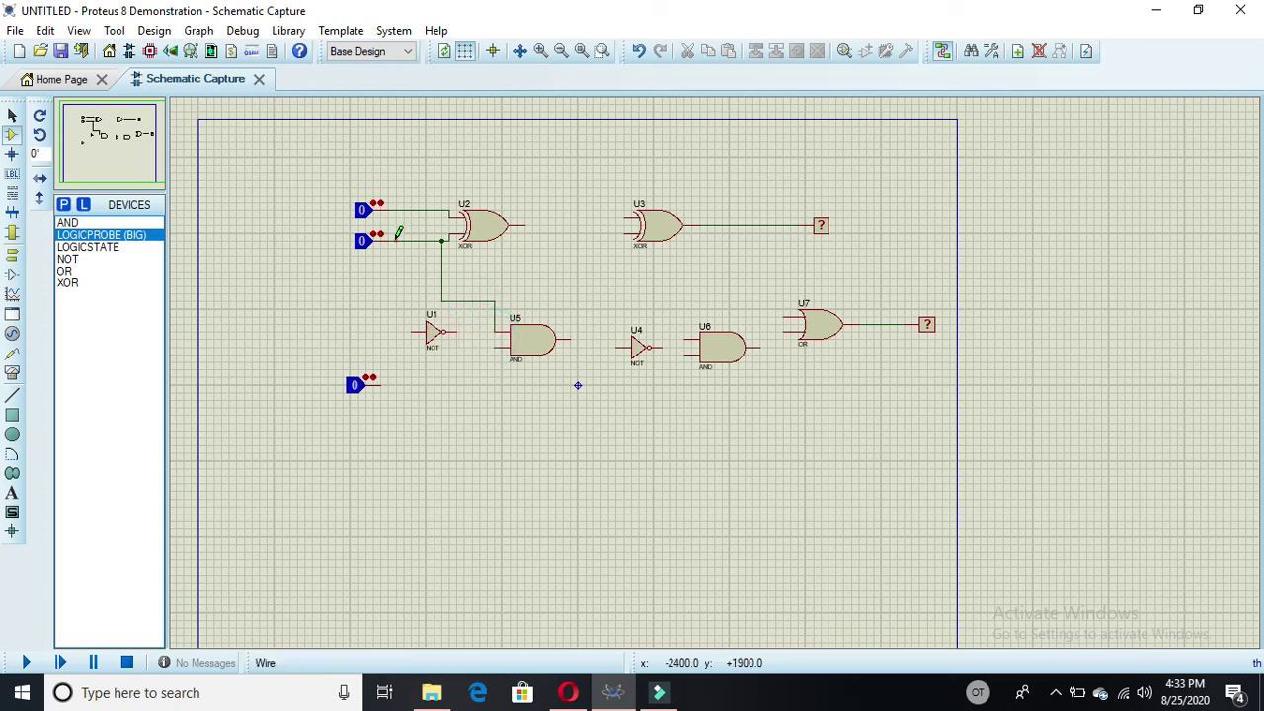
left_click(399, 207)
left_click(411, 331)
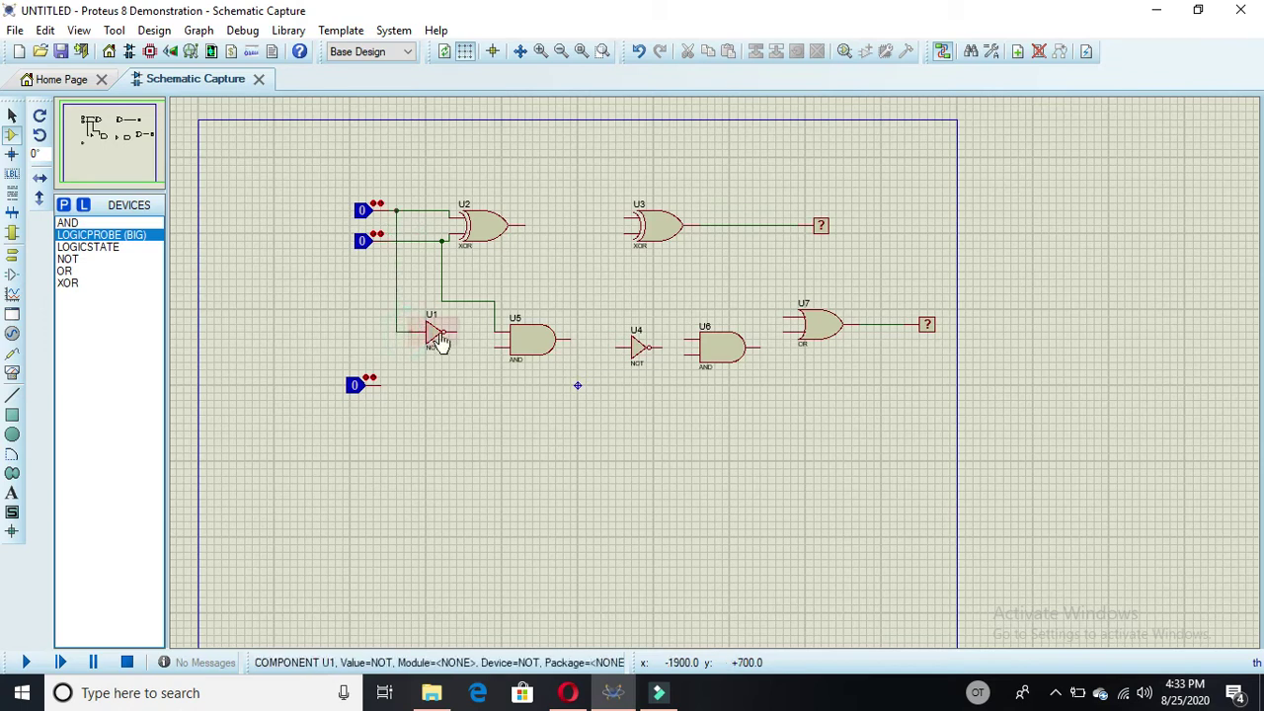
left_click(455, 332)
left_click(491, 345)
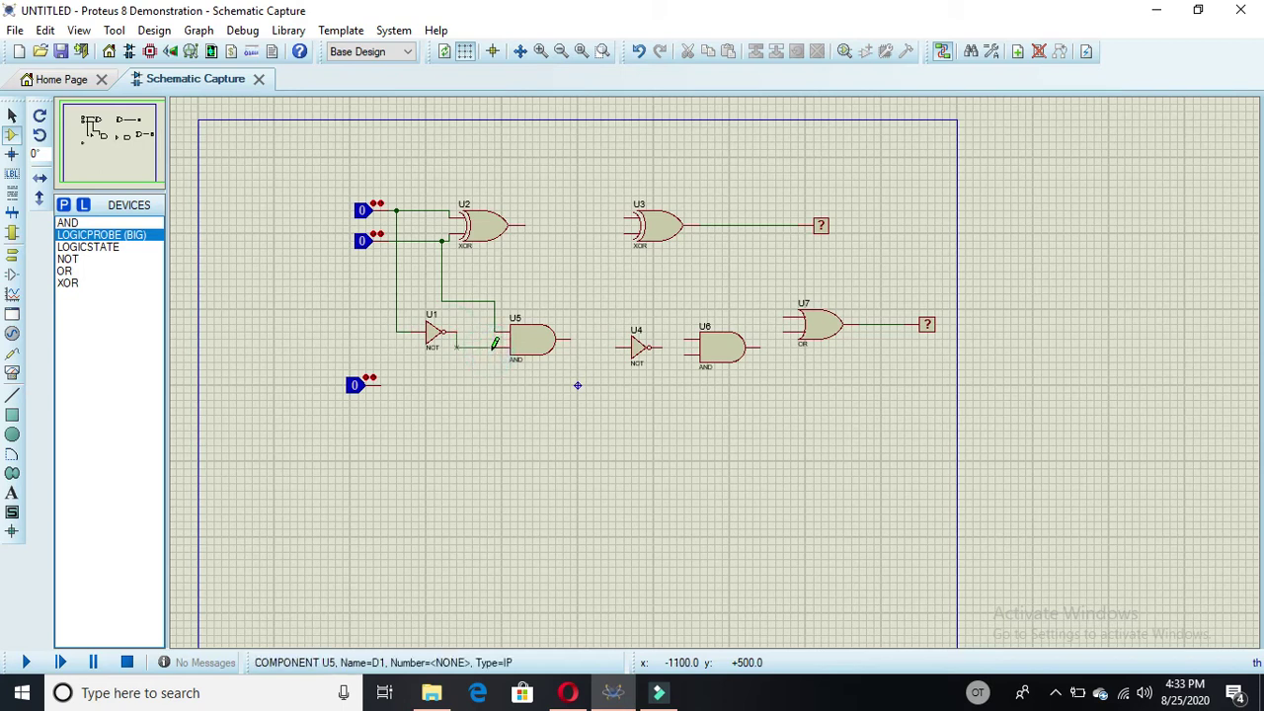
left_click(497, 346)
Wire the bottom logic state to the right XOR gate's lower input and the left XOR gate's output to its upper input.
left_click(385, 381)
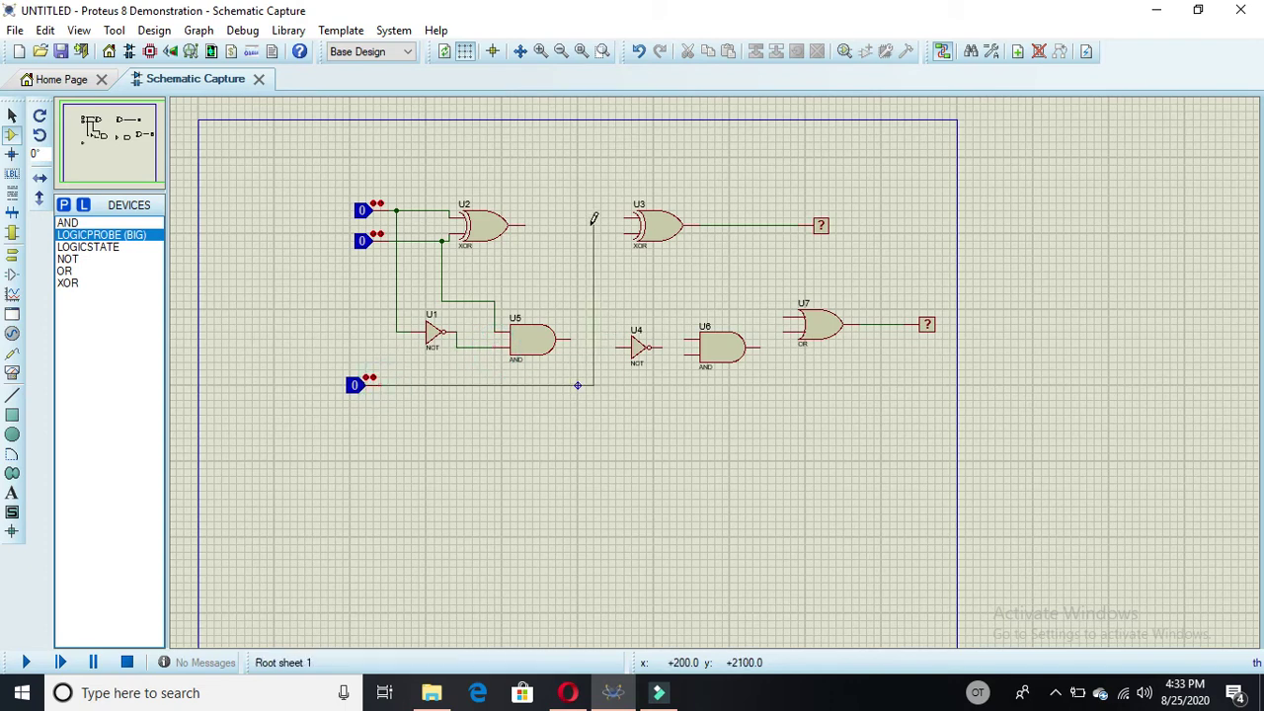
left_click(628, 237)
left_click(626, 233)
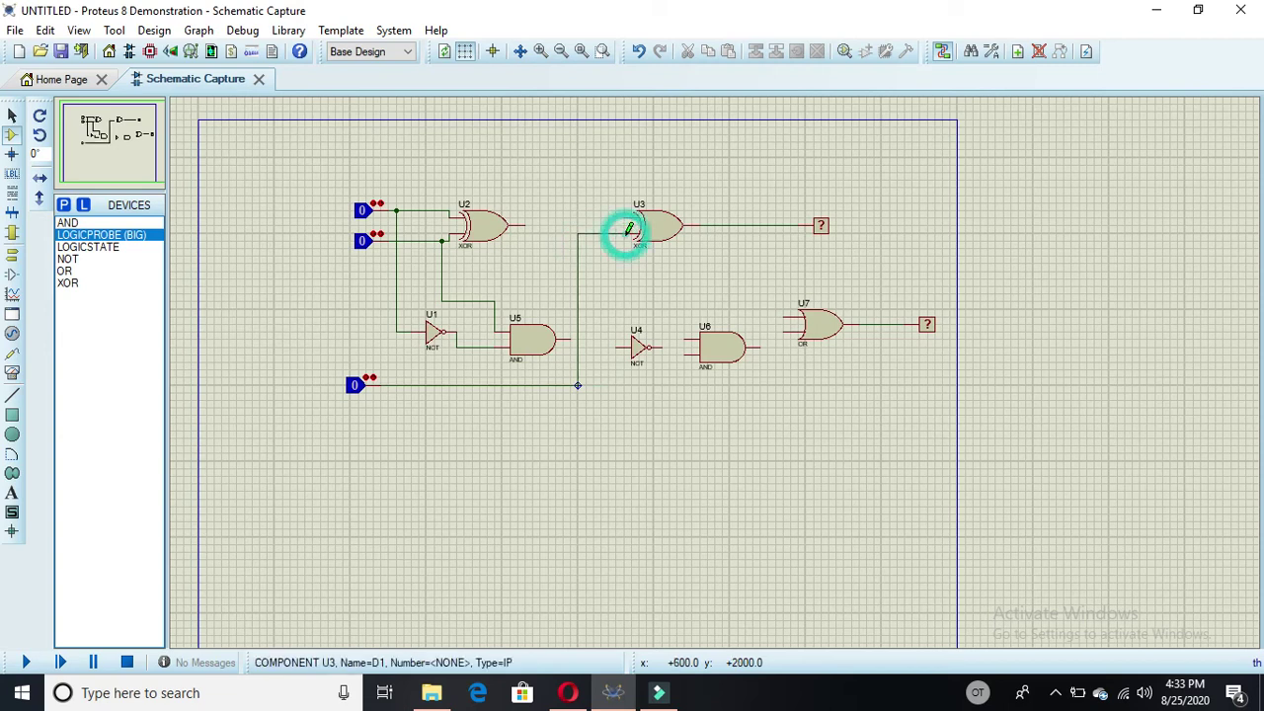
left_click(524, 225)
left_click(588, 215)
left_click(625, 216)
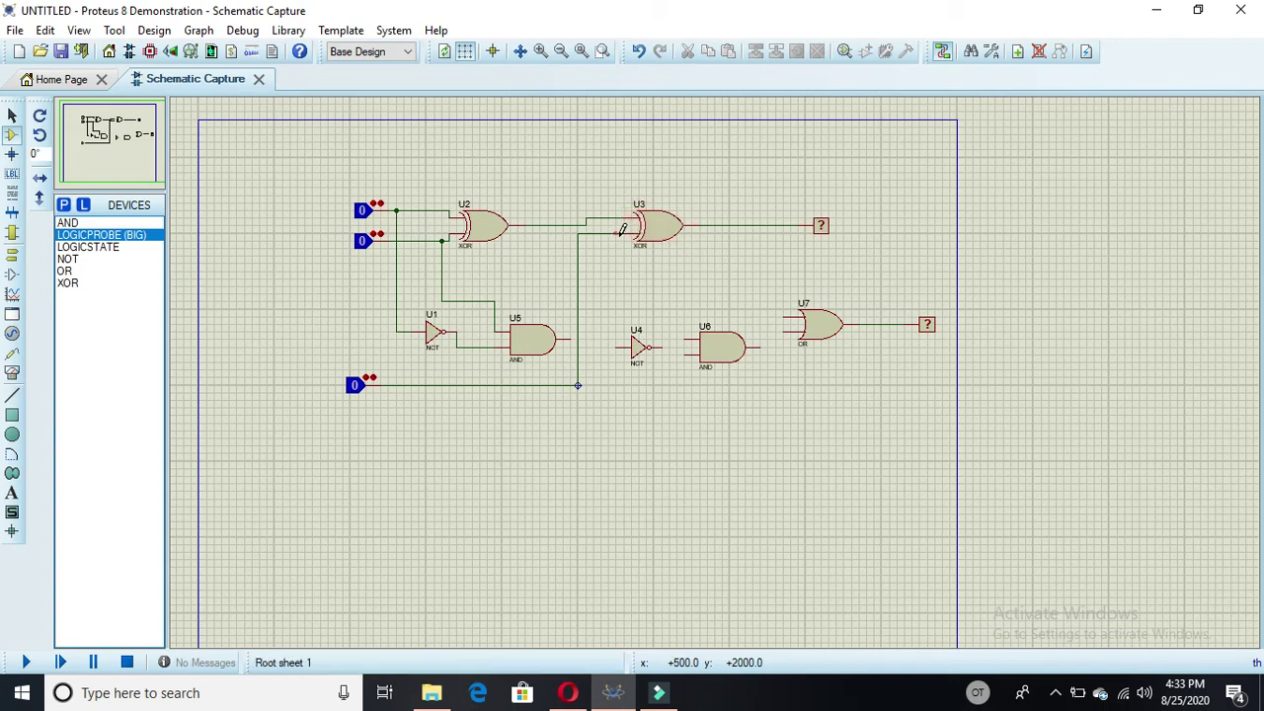
Branch the right XOR gate's lower input to the right AND gate's upper input, and its upper input through the right NOT gate to the lower.
left_click(624, 233)
left_click(685, 336)
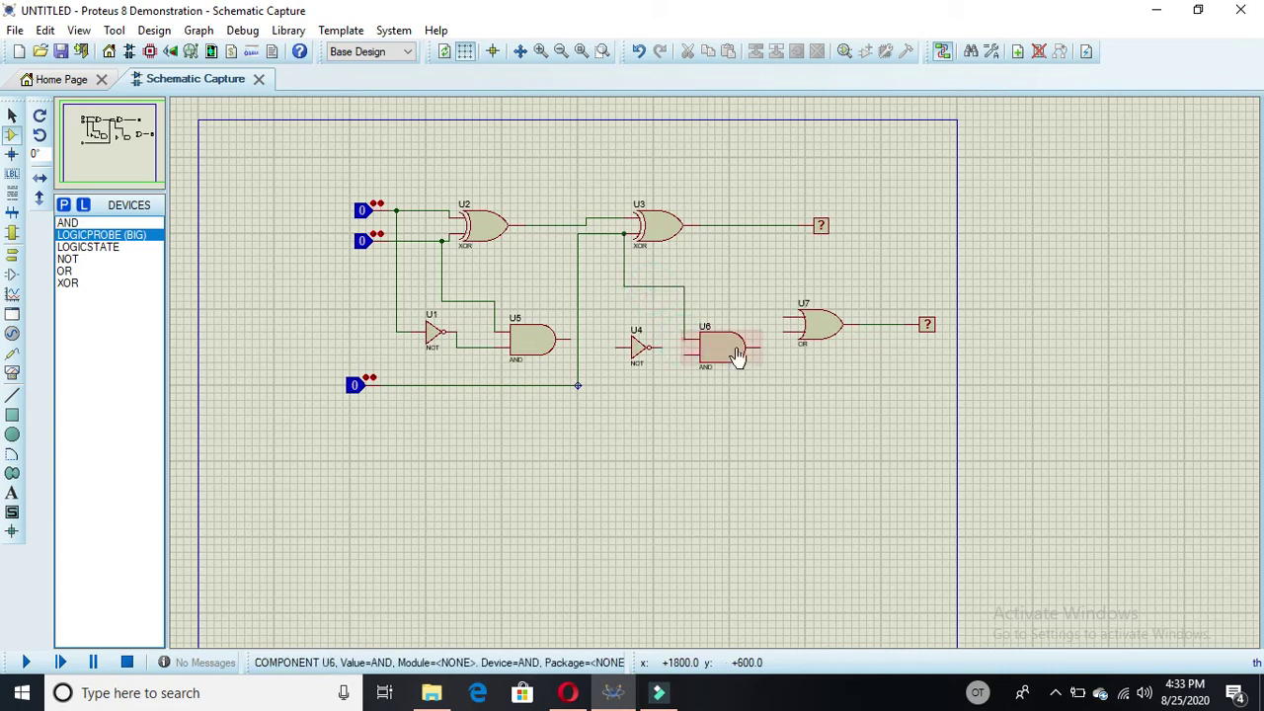
left_click(601, 217)
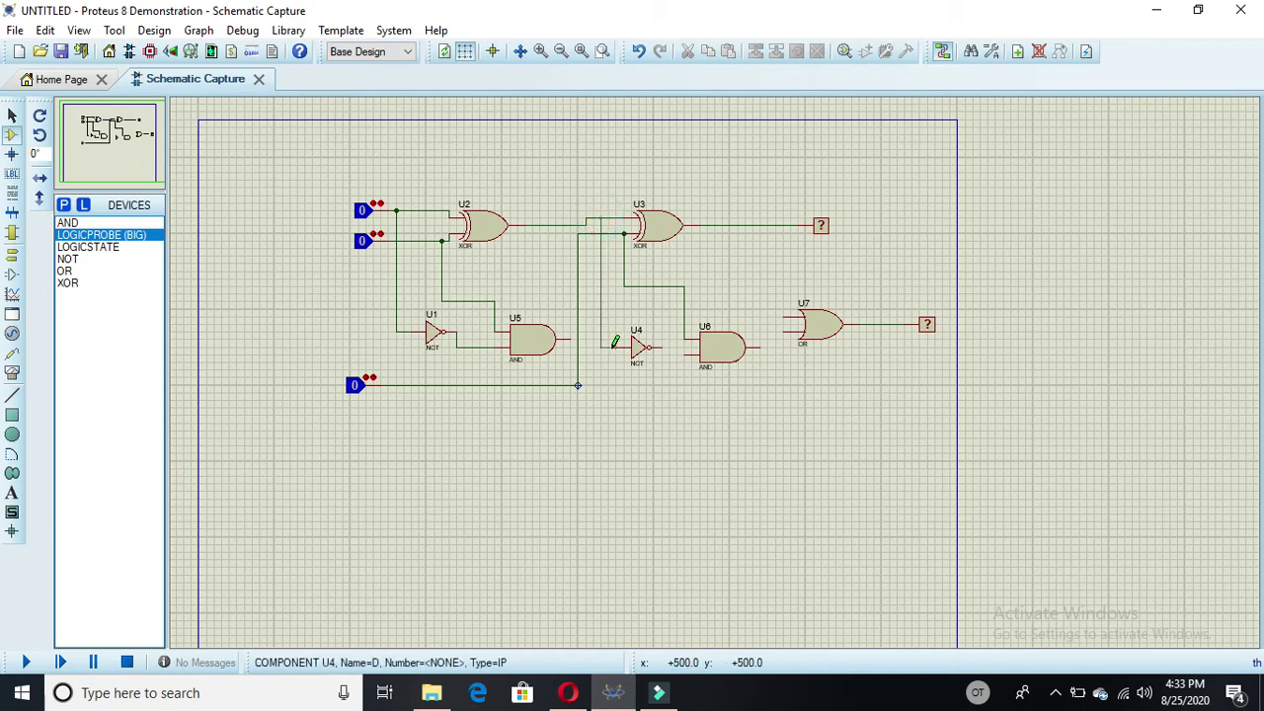
left_click(616, 347)
left_click(662, 346)
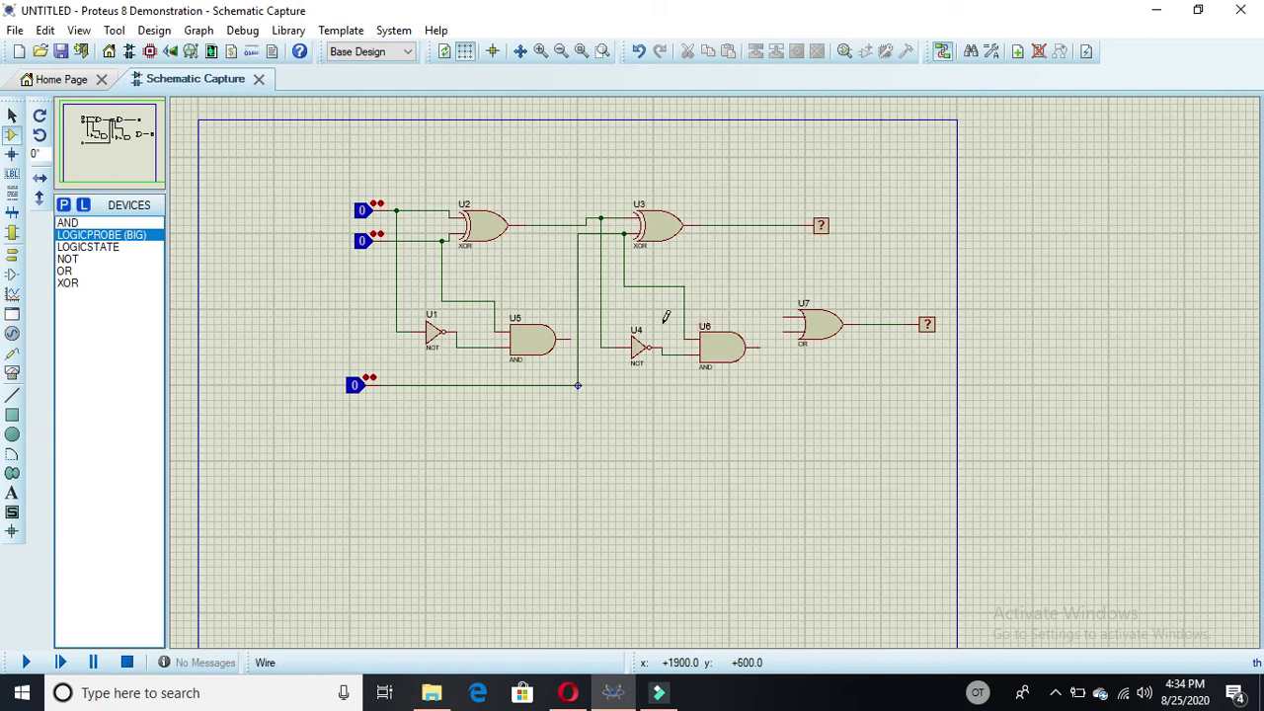
Wire the left AND gate's output to the OR gate's lower input and the right AND gate's output to its upper input.
left_click(576, 336)
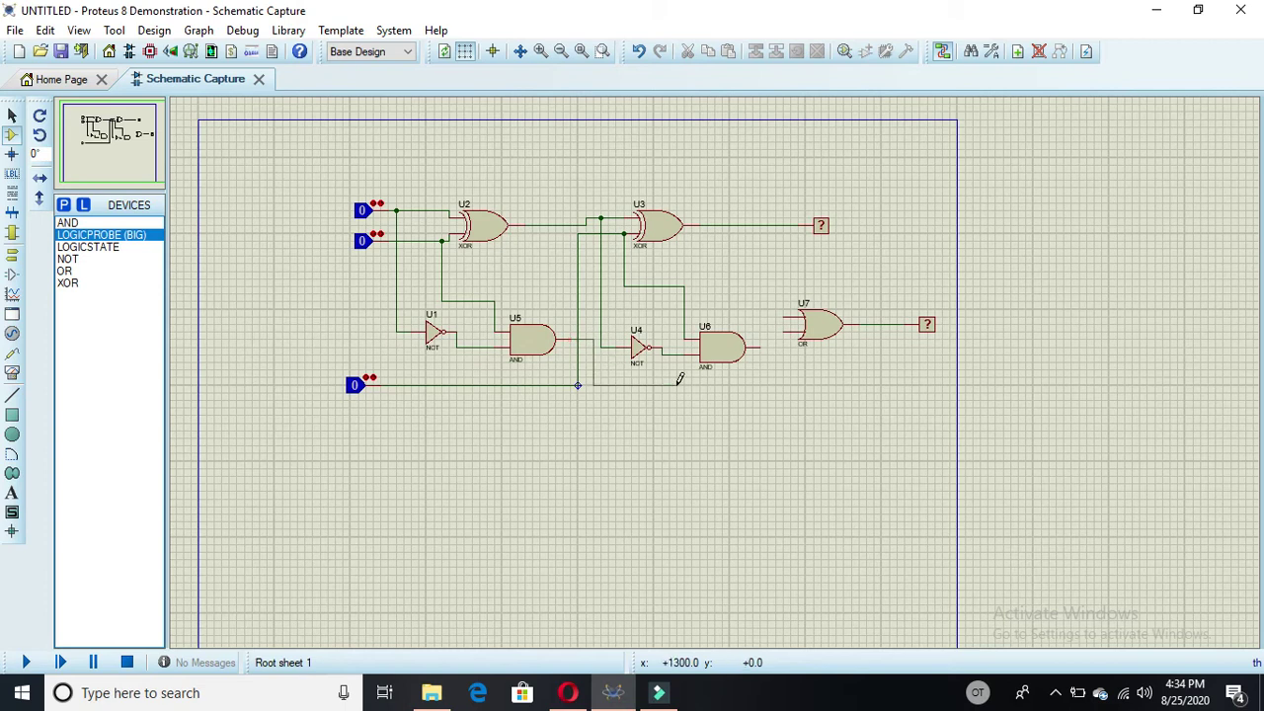
left_click(760, 390)
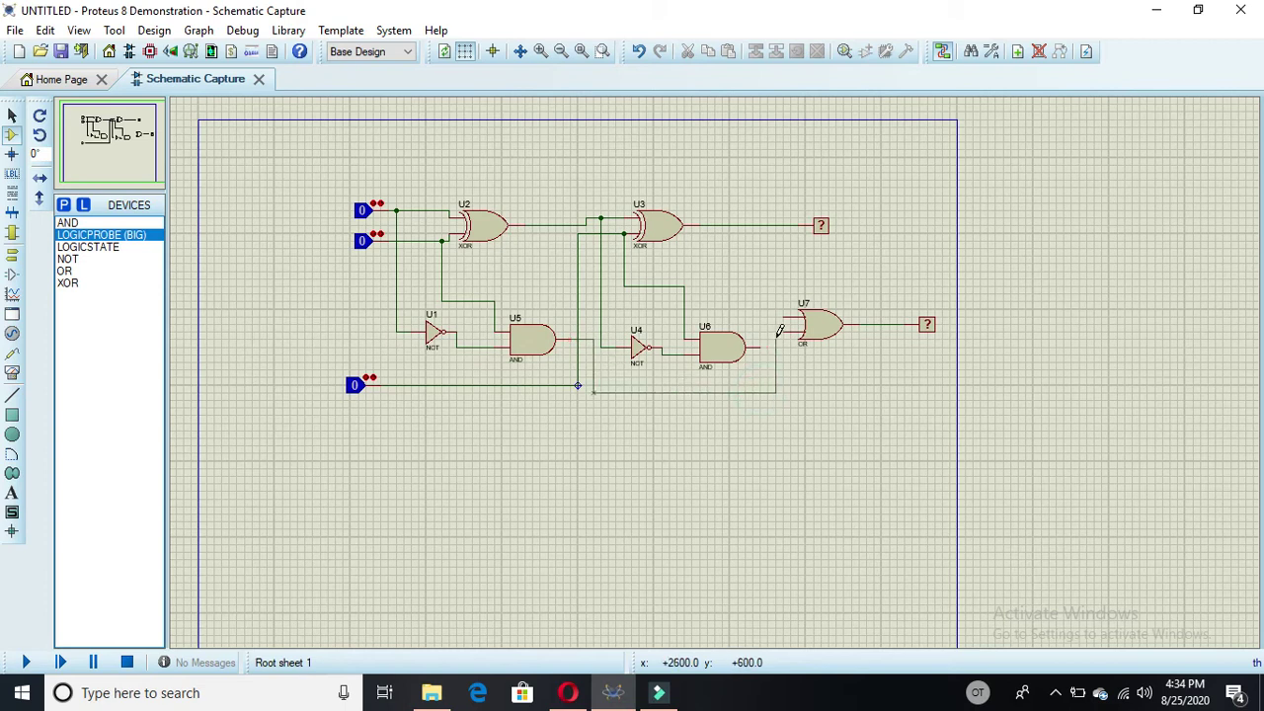
left_click(787, 326)
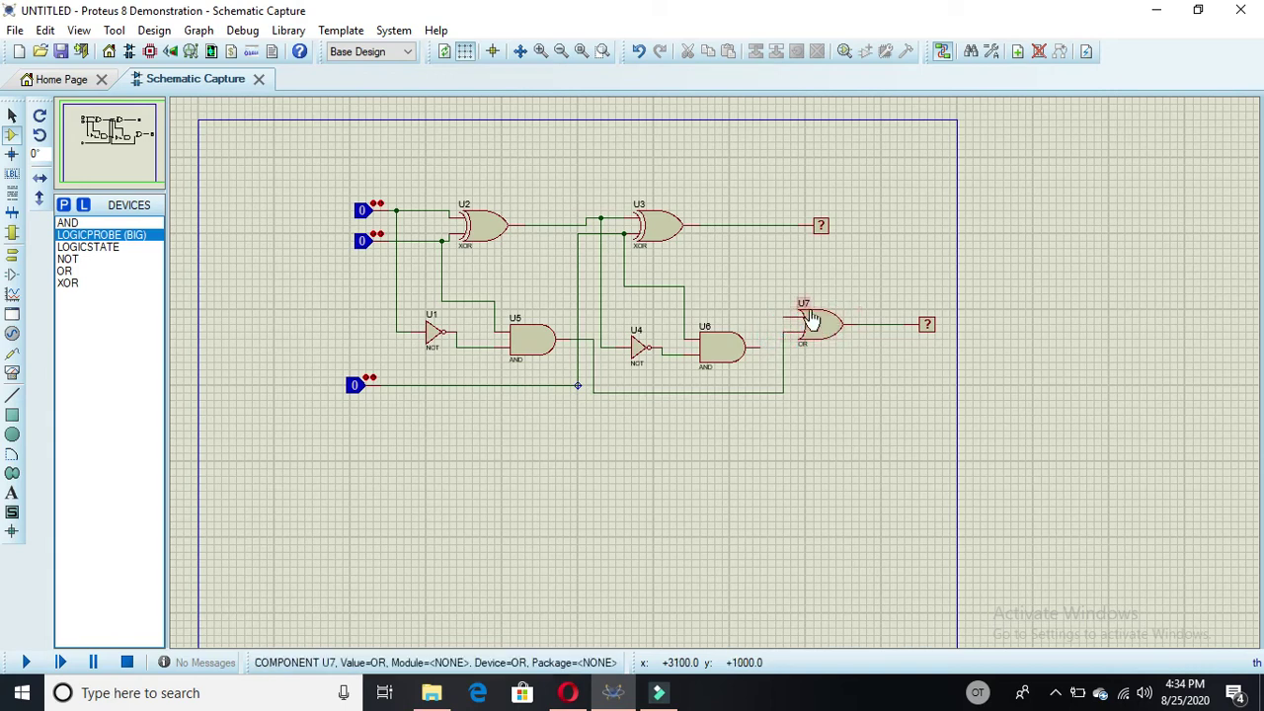
left_click(761, 345)
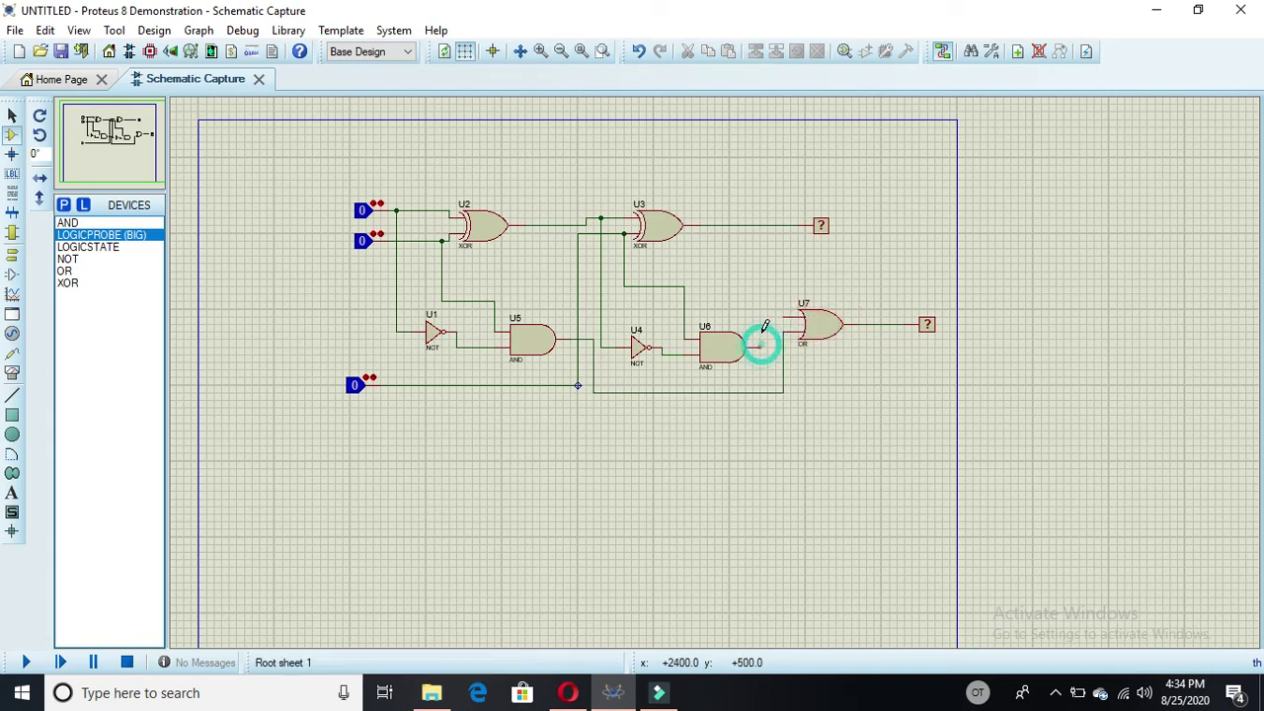
left_click(762, 310)
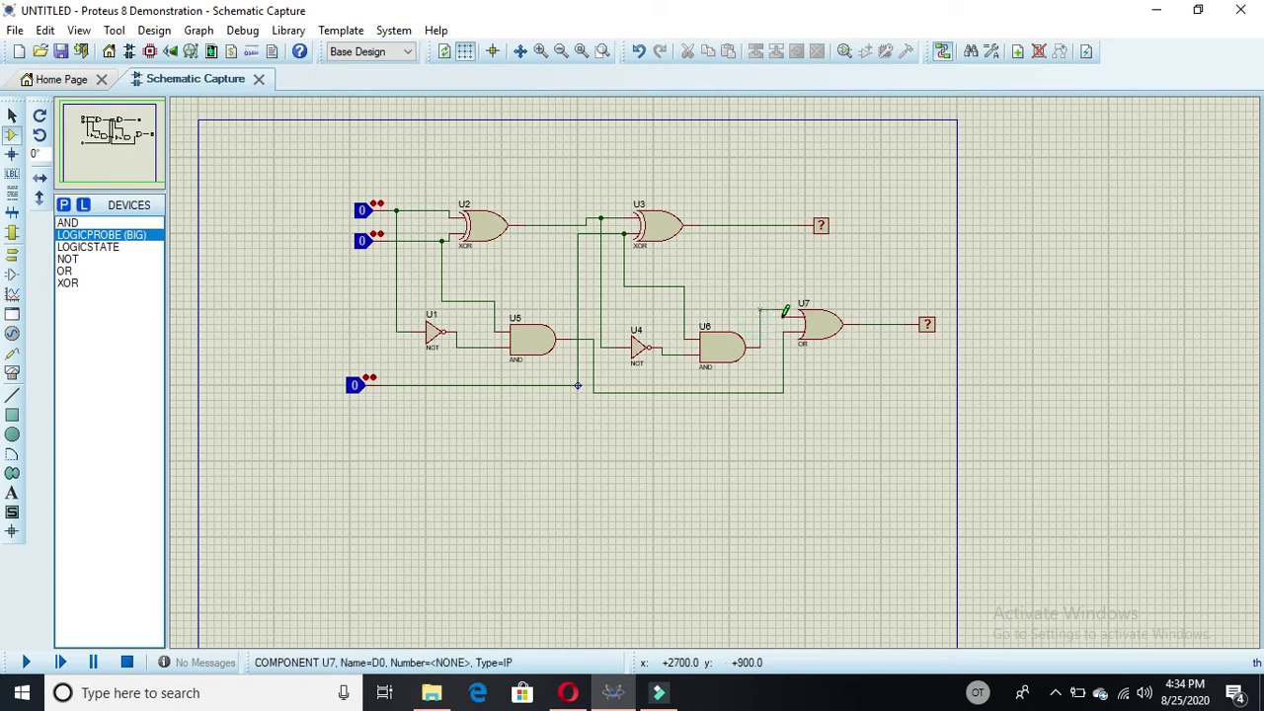
left_click(785, 314)
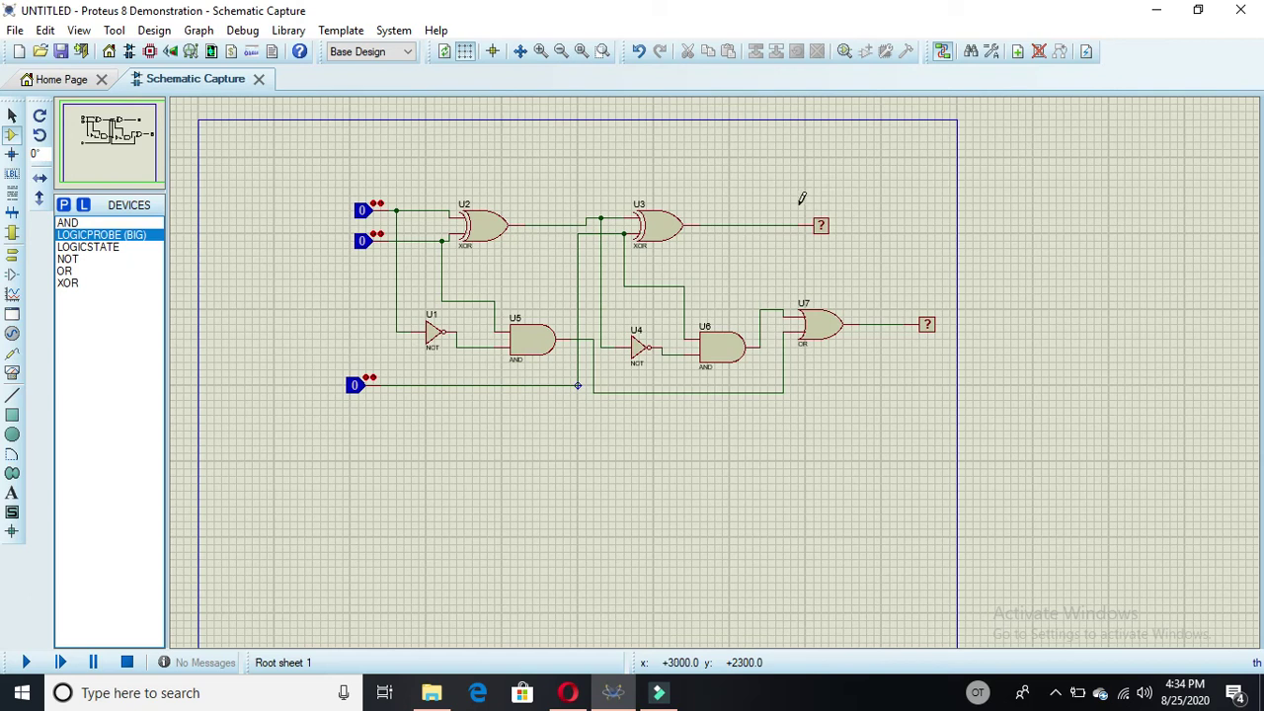
Place the text labels A and B in the space left of the left NOT gate, and Bo beside the lowest logic state.
left_click(13, 493)
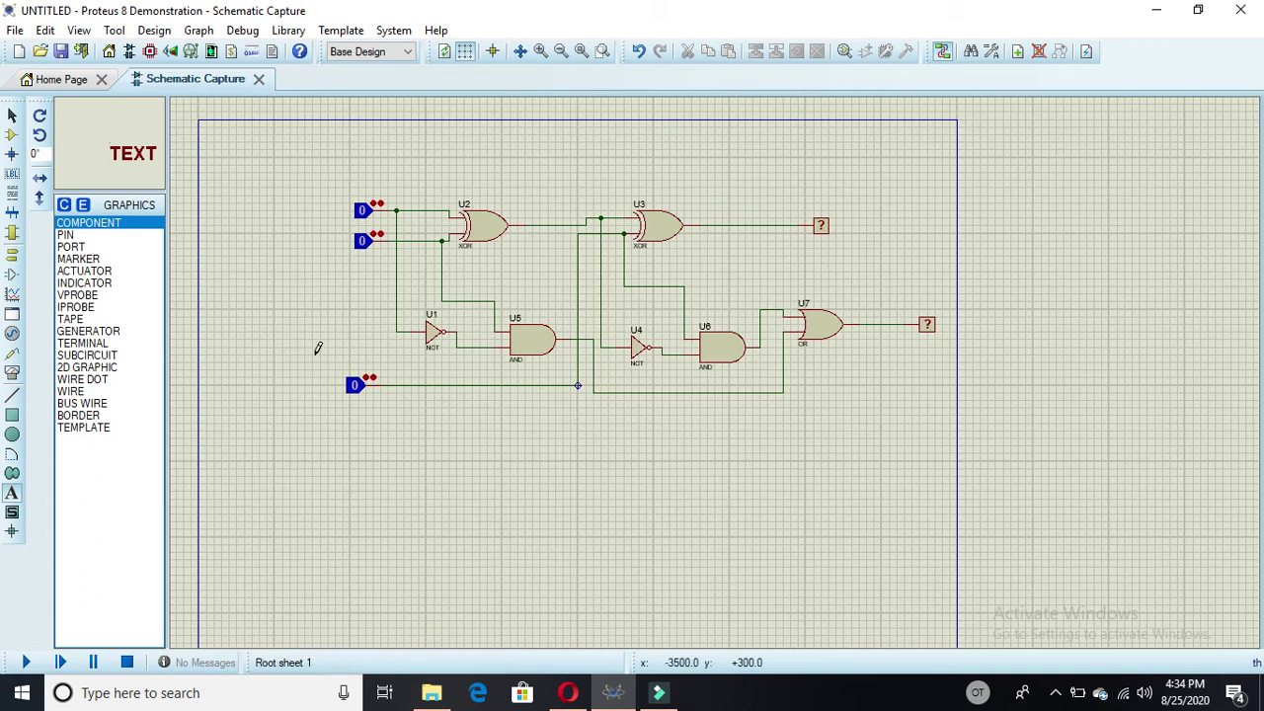
left_click(334, 301)
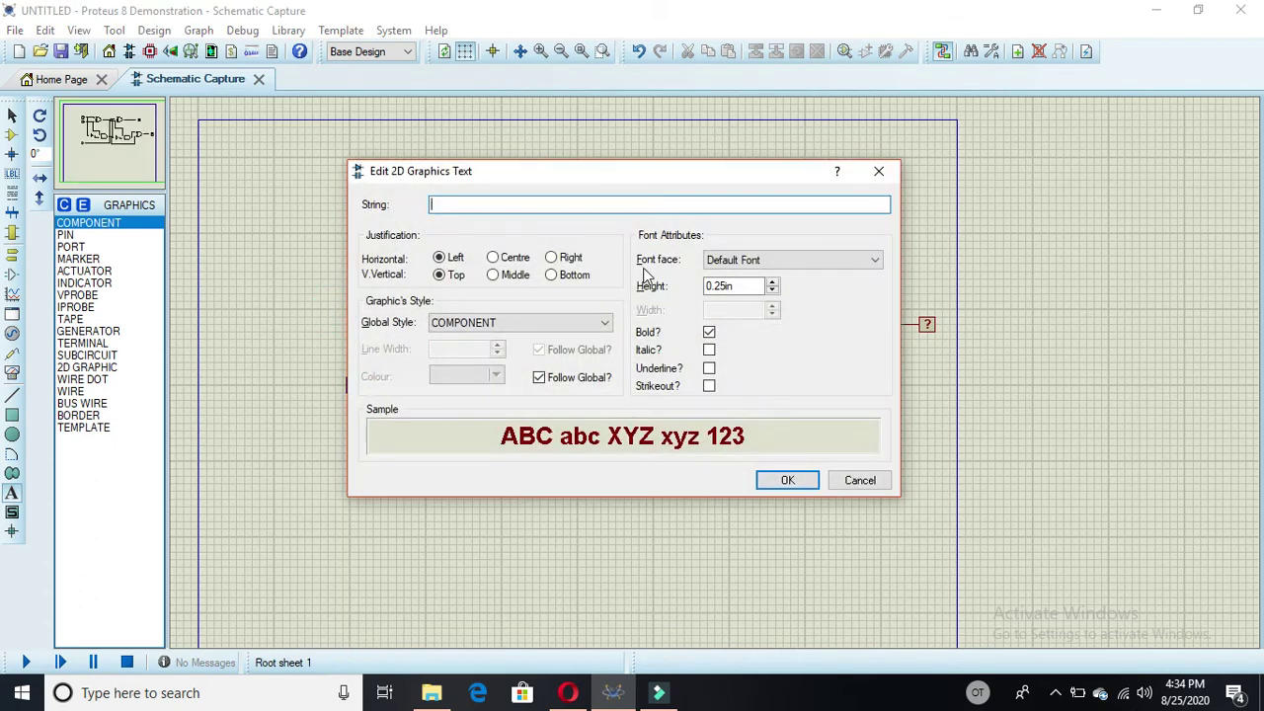
left_click(449, 207)
left_click(796, 482)
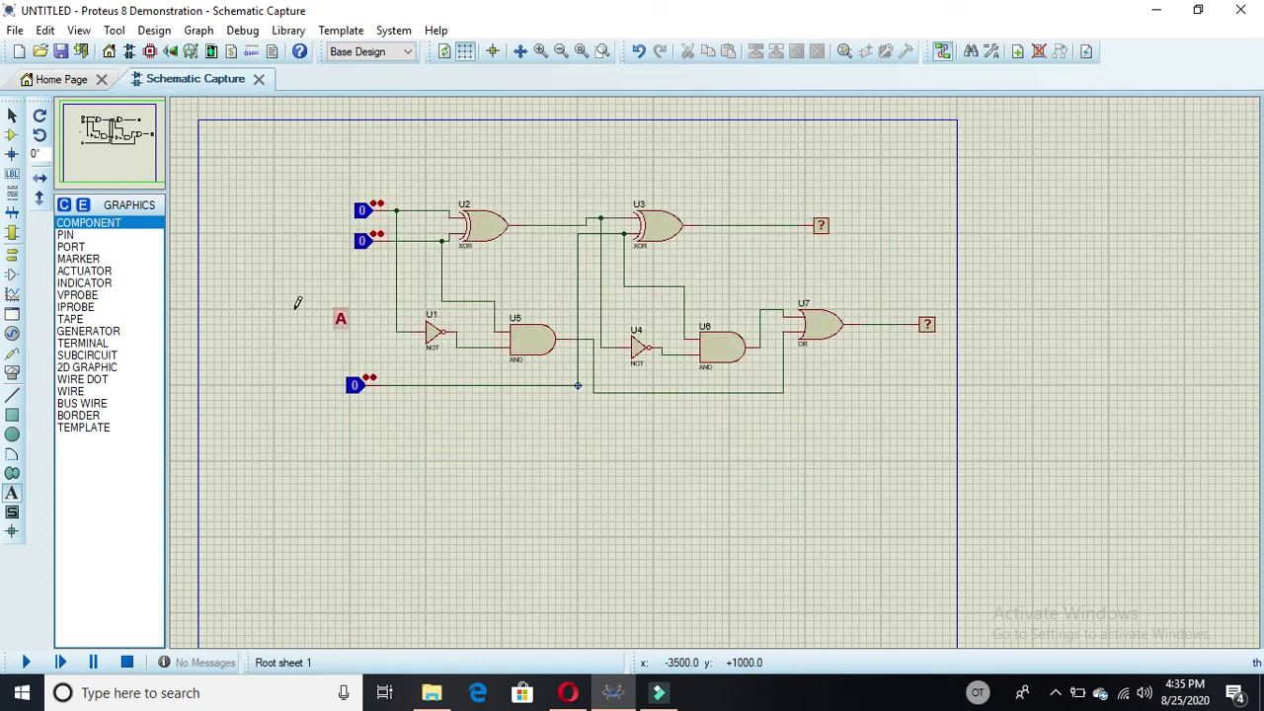
left_click(285, 314)
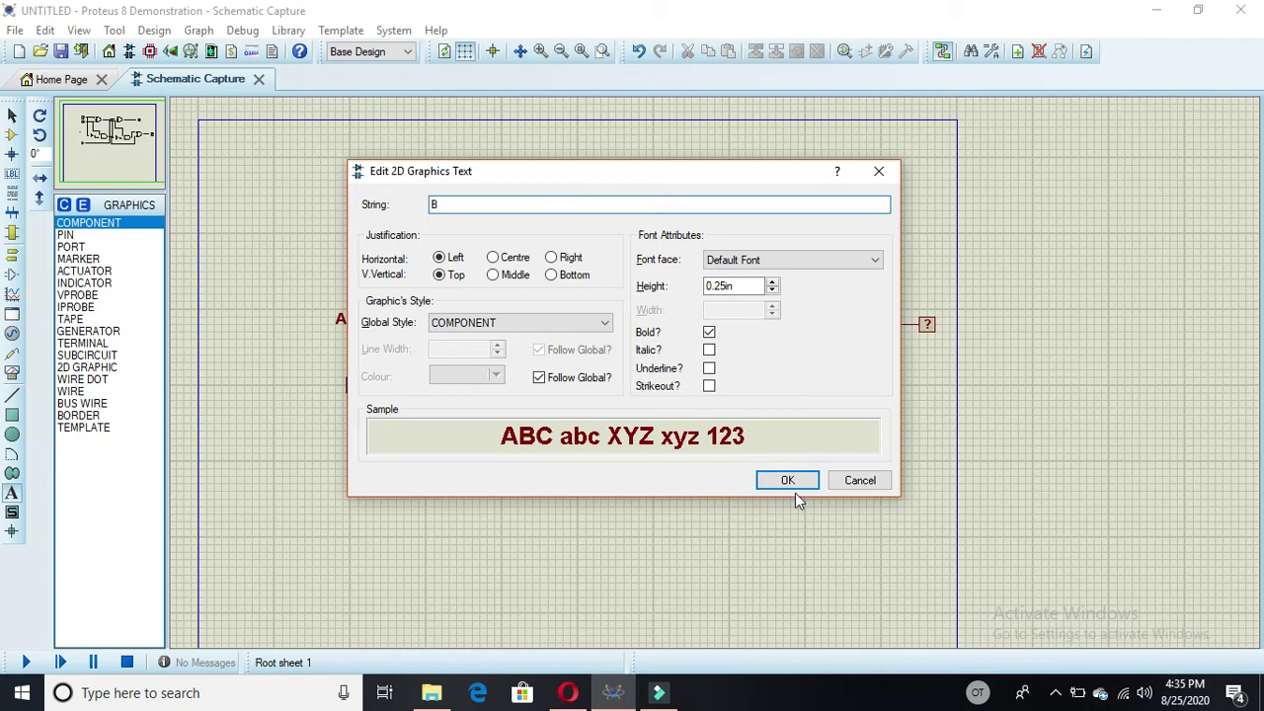
left_click(789, 483)
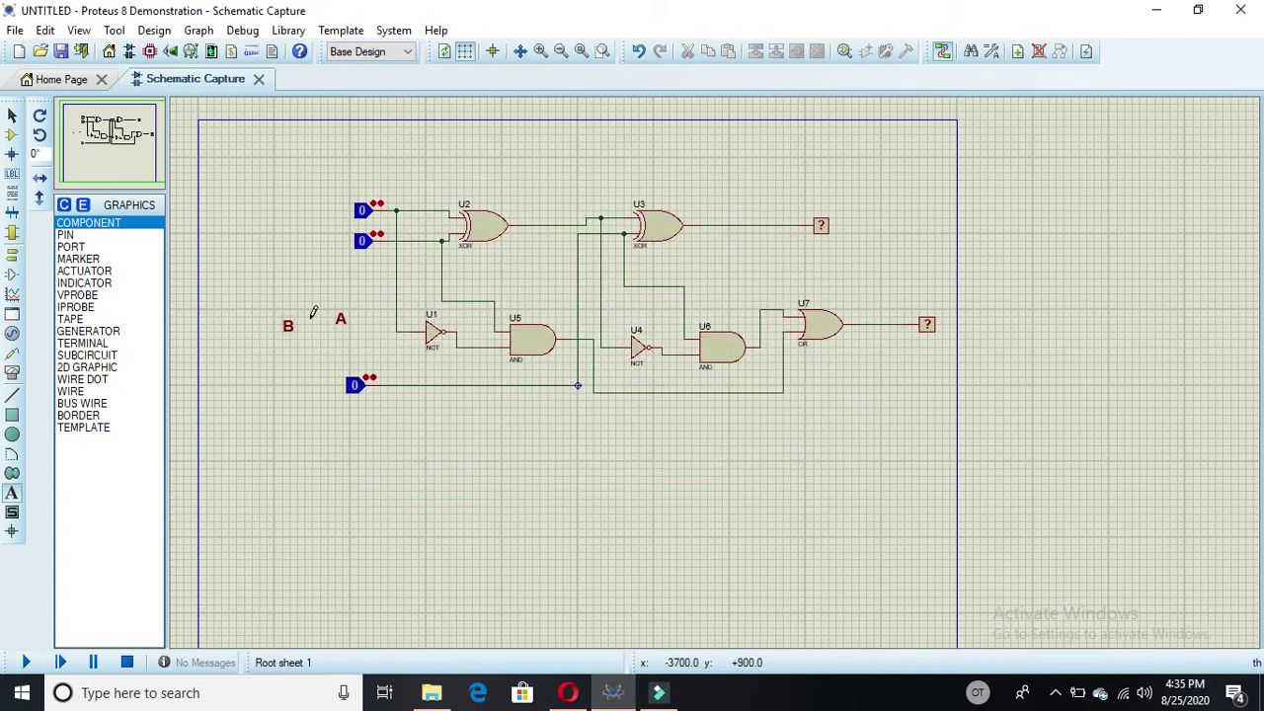
left_click(297, 368)
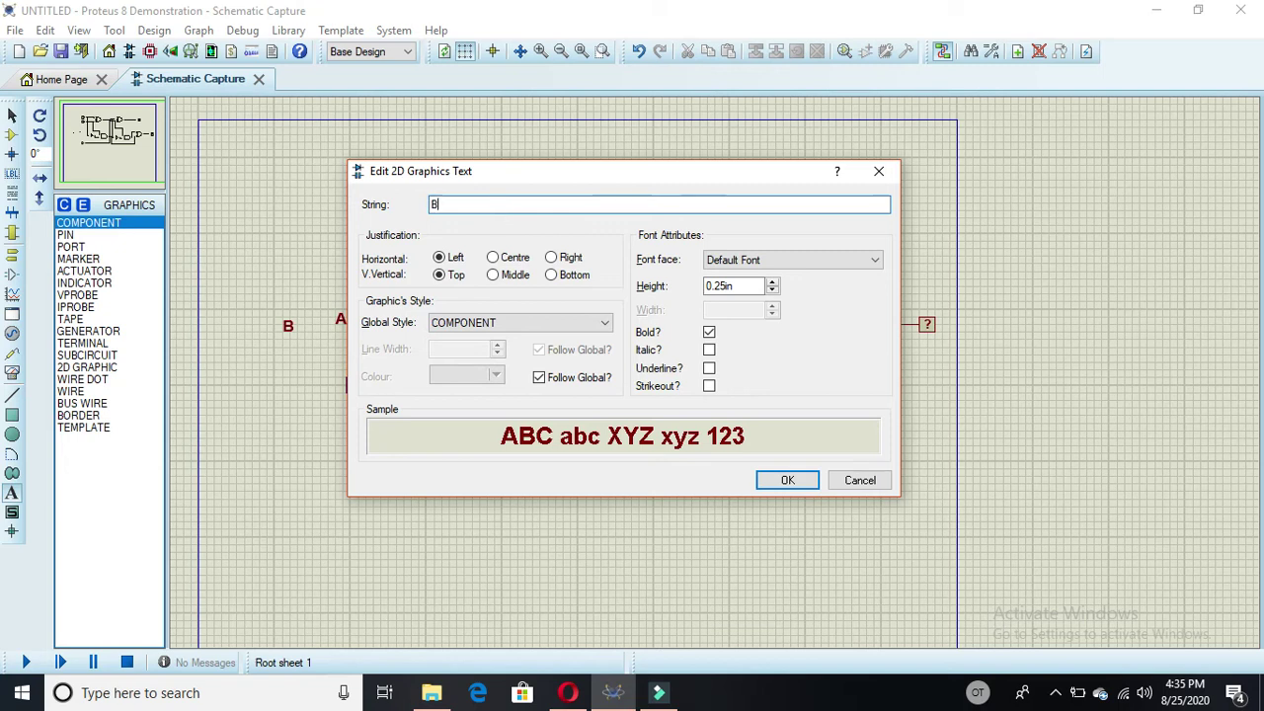
type("Bo")
left_click(800, 486)
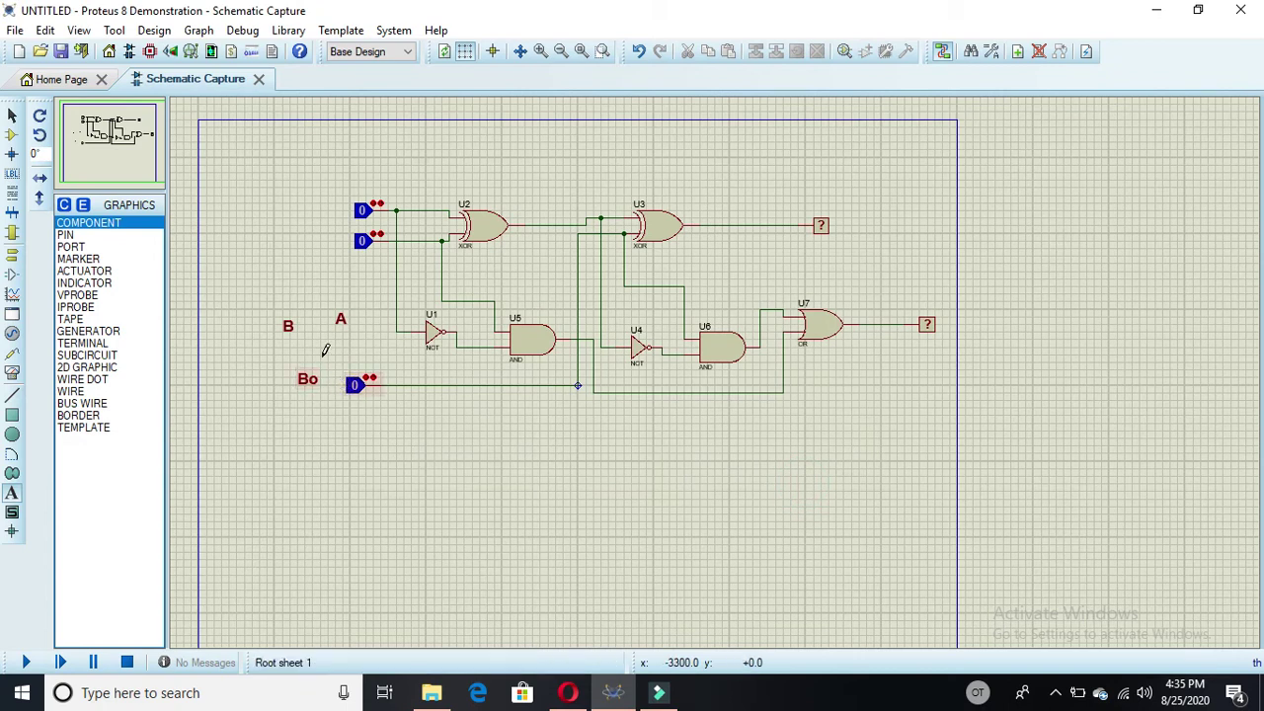
Place the text label diff beside the upper logic probe and bin below the lower logic probe.
left_click(874, 226)
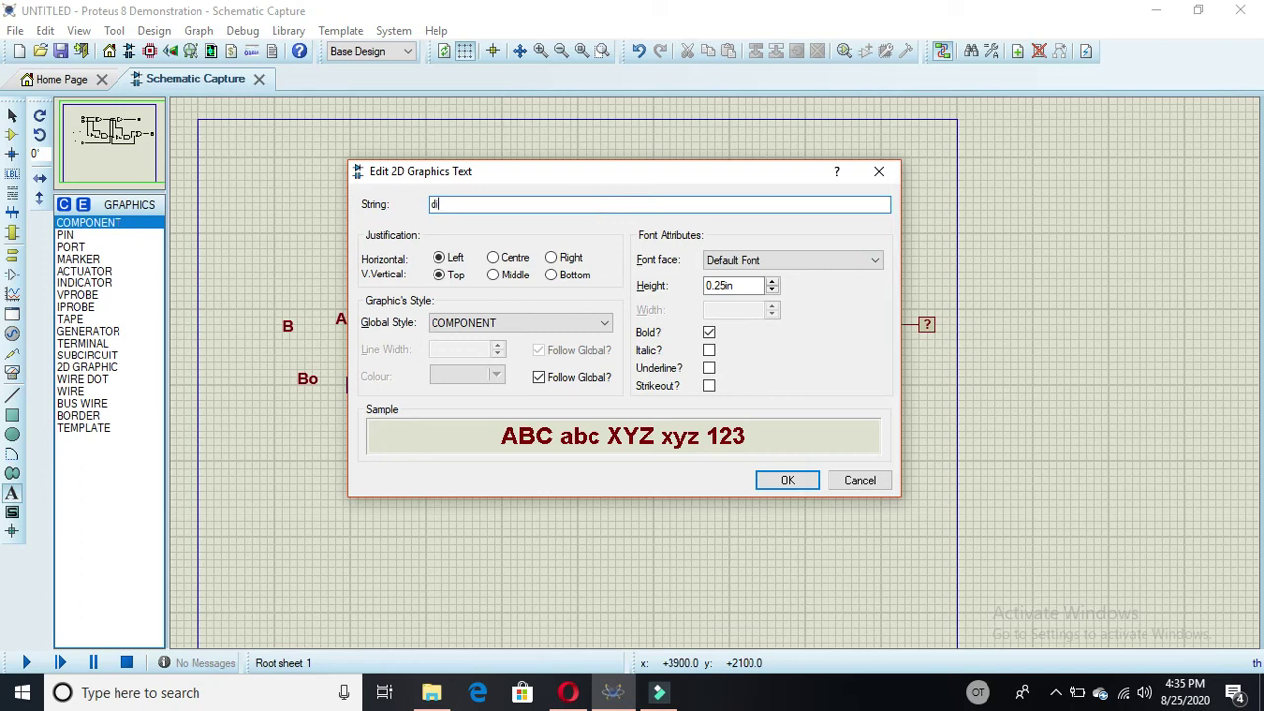
type("diff")
left_click(787, 480)
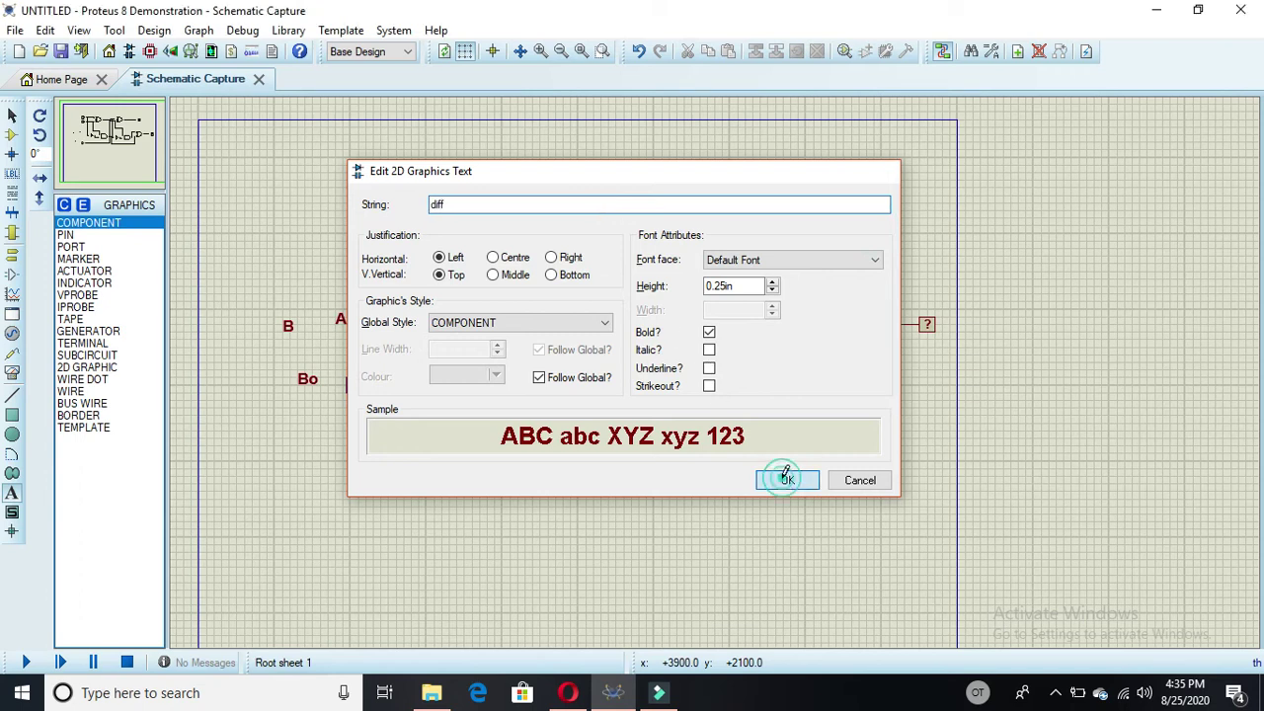
left_click(909, 364)
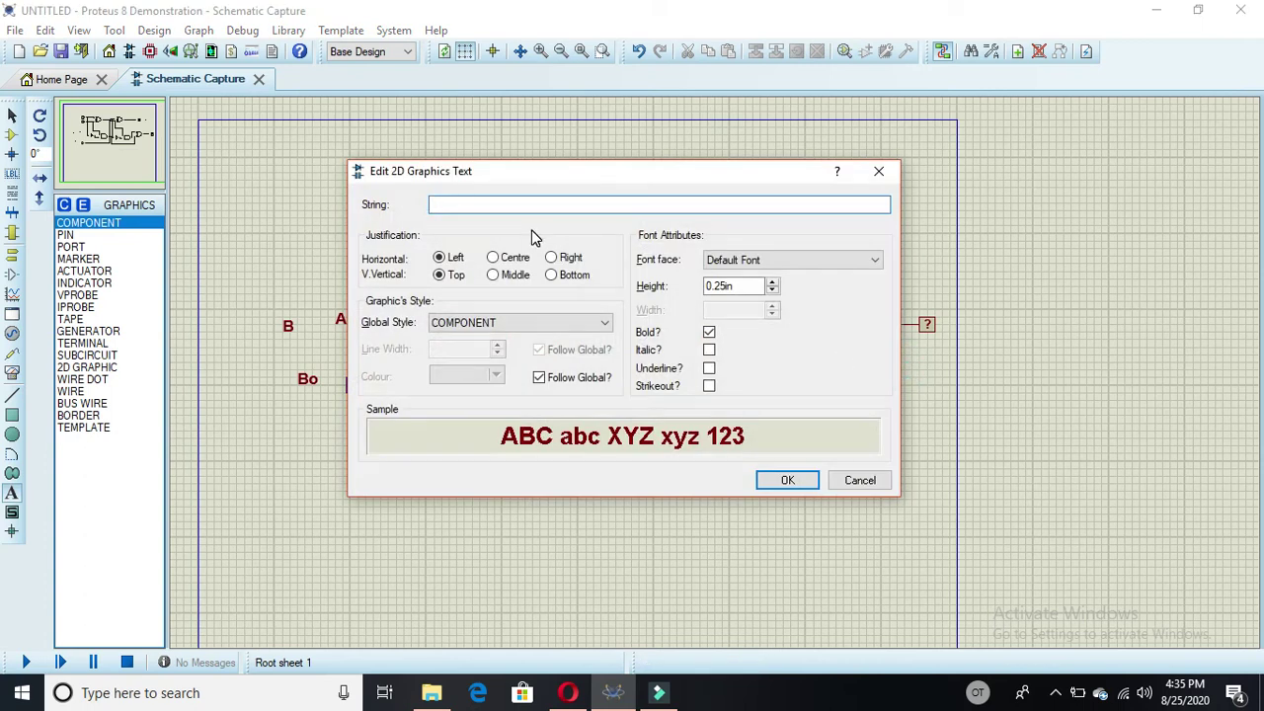
left_click(770, 481)
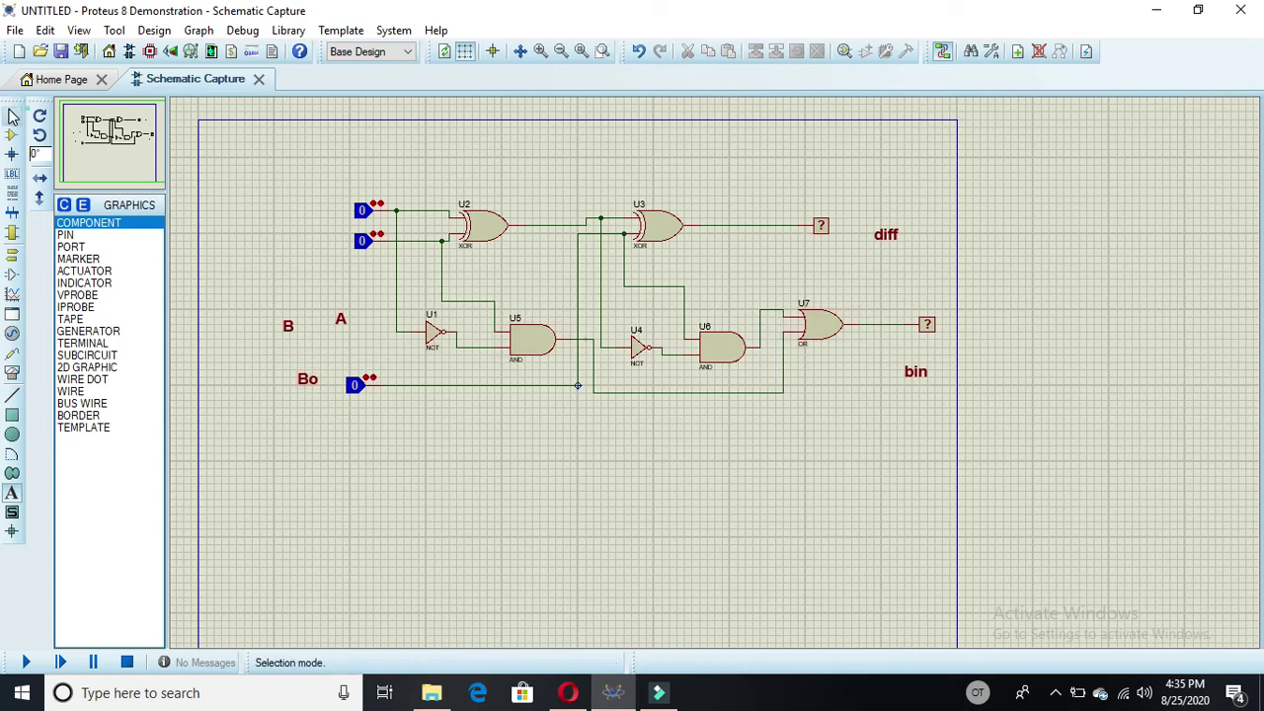
Swap the borrow labels, moving Bo below the OR gate's output and bin beside the lowest logic state.
left_click(13, 117)
left_click_drag(284, 364, 326, 393)
left_click(915, 399)
left_click(546, 488)
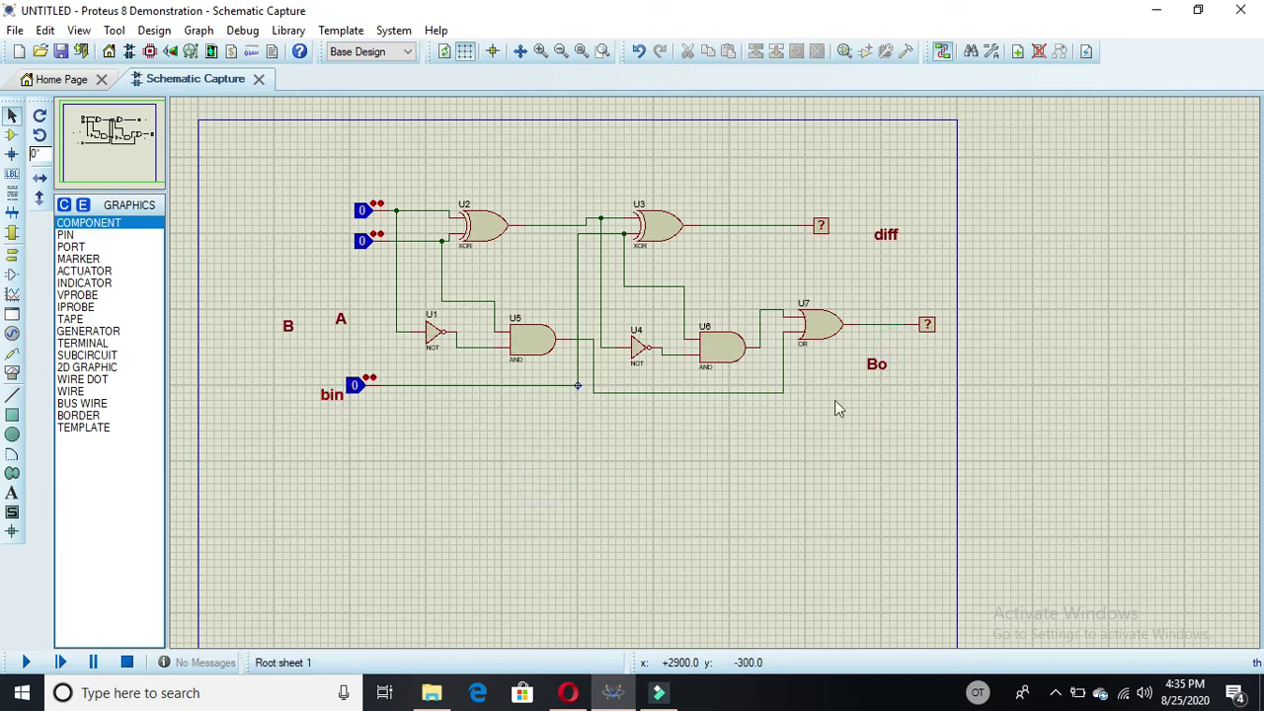
Move label A beside the uppermost logic state and label B beside the second one.
mouse_move(326, 306)
left_mouse_down()
mouse_move(361, 333)
mouse_move(350, 336)
left_mouse_up()
left_click_drag(296, 279, 359, 175)
left_click_drag(249, 284, 333, 365)
left_click_drag(287, 326, 341, 243)
left_click(269, 279)
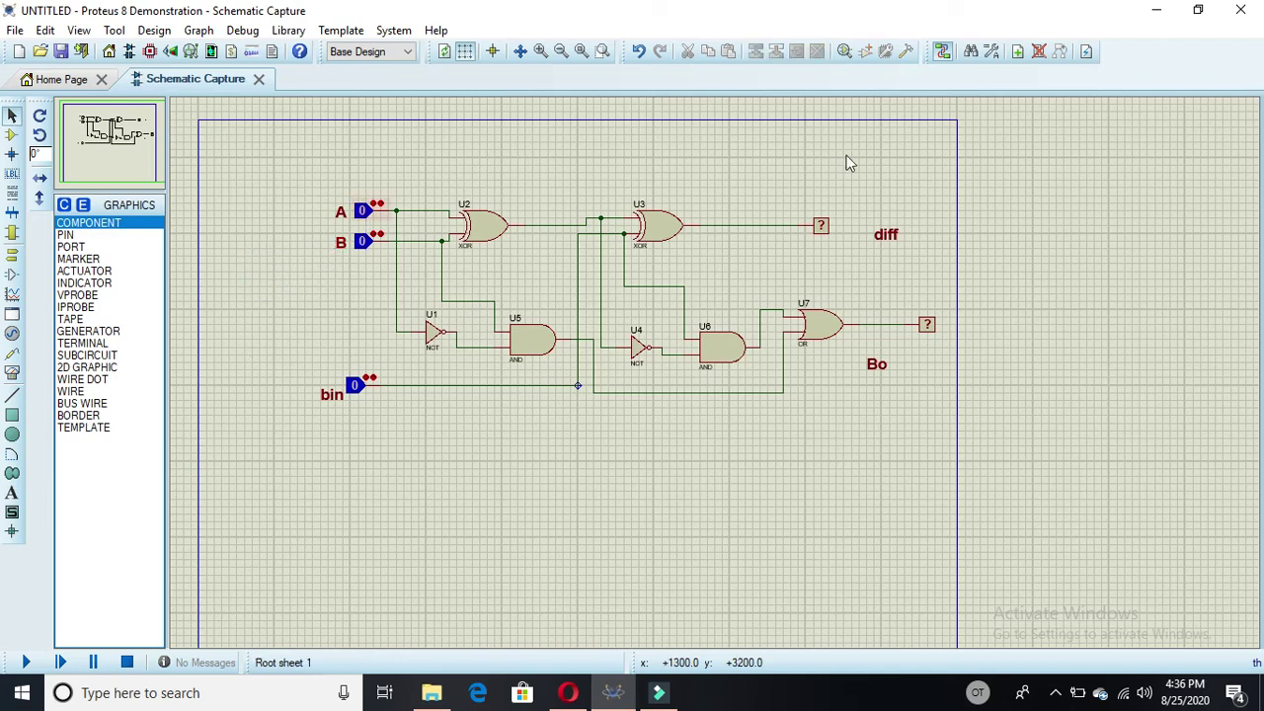
Move the diff label right next to the upper logic probe and the Bo label directly under the lower probe.
left_click_drag(852, 205, 867, 269)
left_click(791, 500)
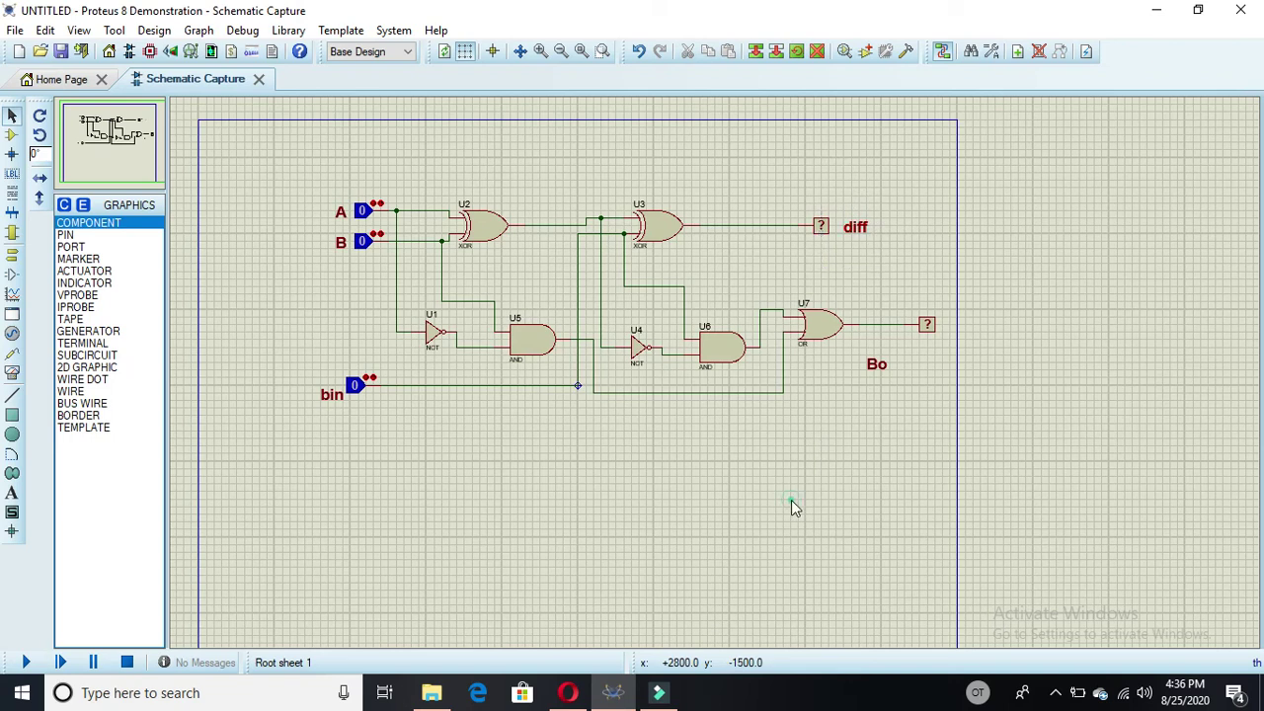
left_click_drag(857, 328, 919, 351)
left_click(761, 514)
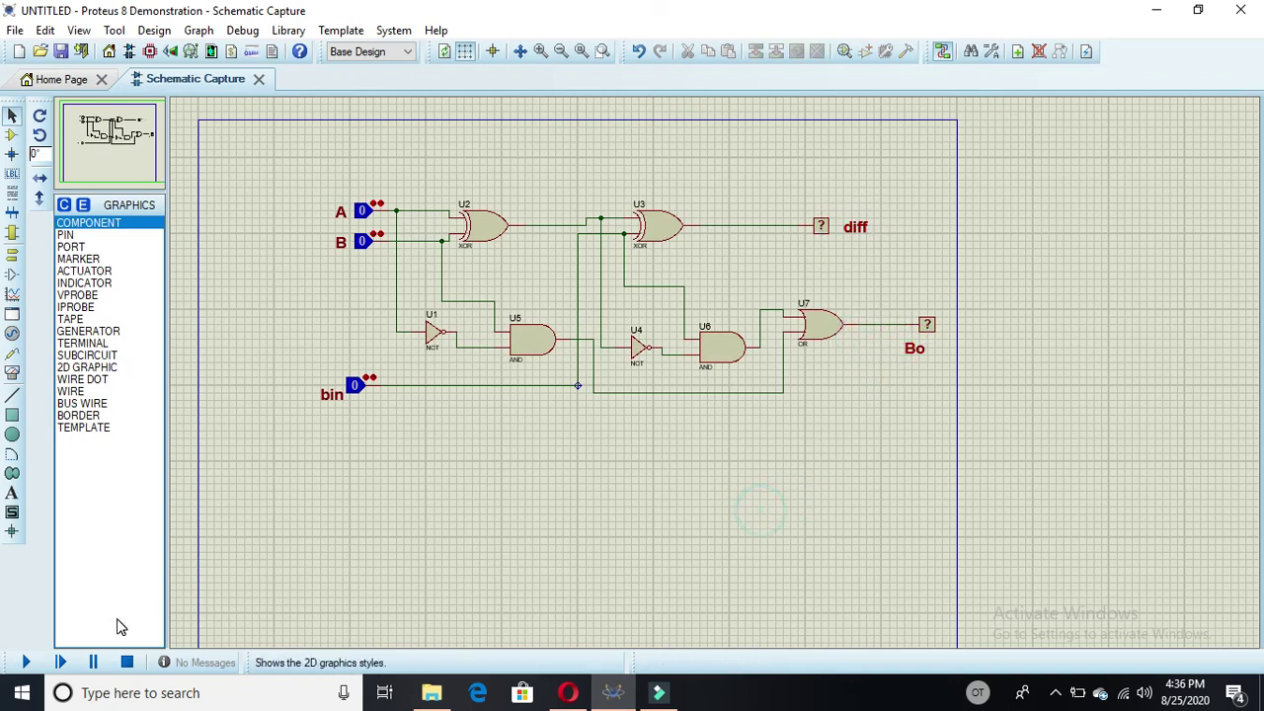
Run the simulation and test the A, B, bin input combinations 0-0-1, 0-1-1 and 1-0-1.
left_click(26, 663)
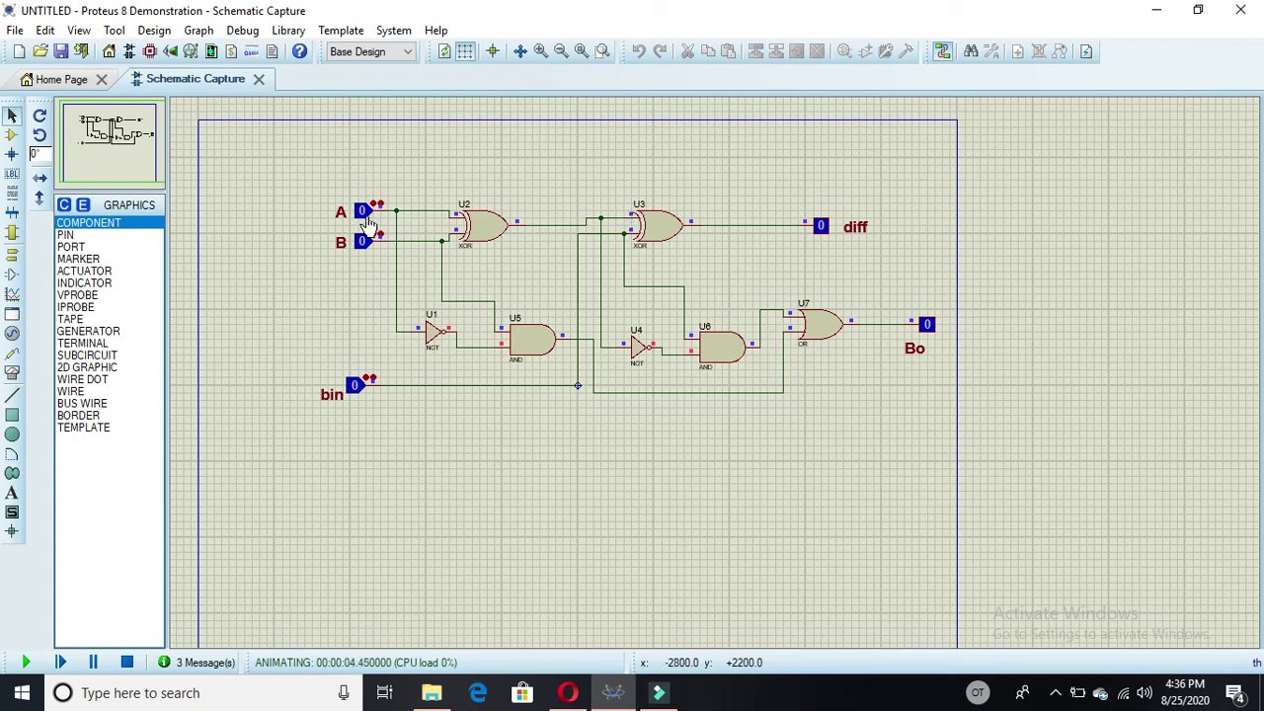
left_click(357, 391)
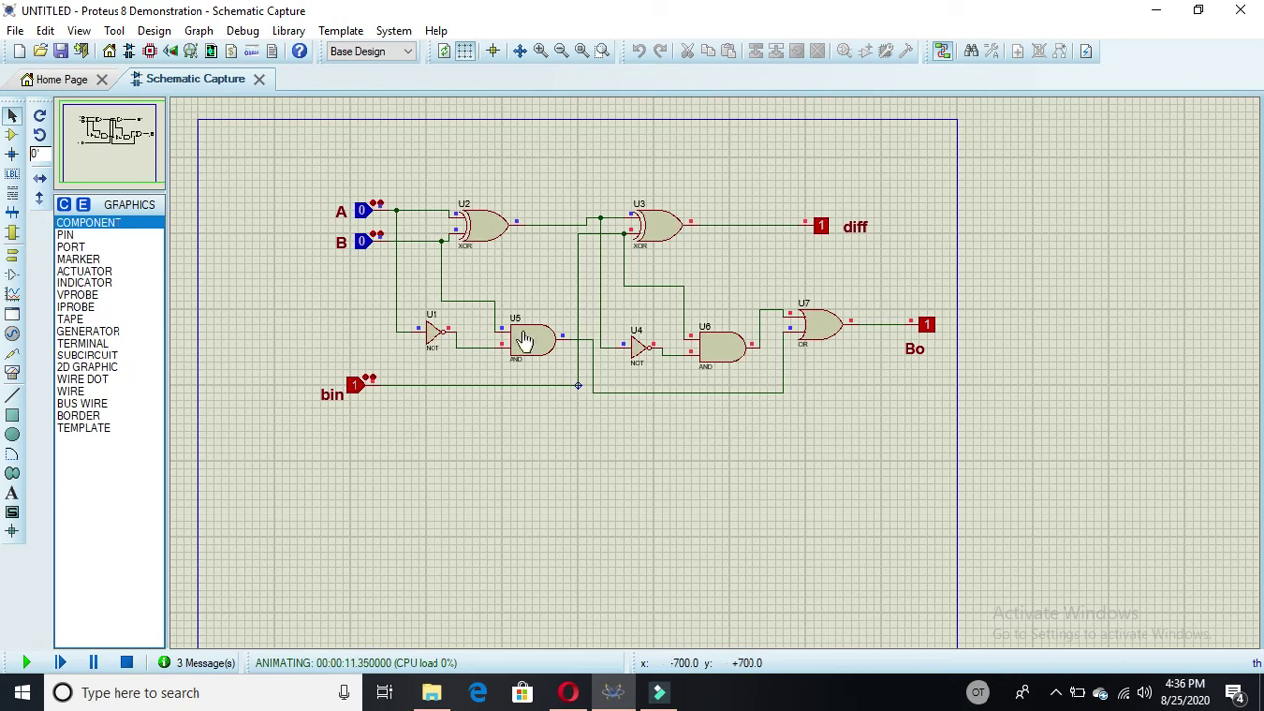
left_click(361, 245)
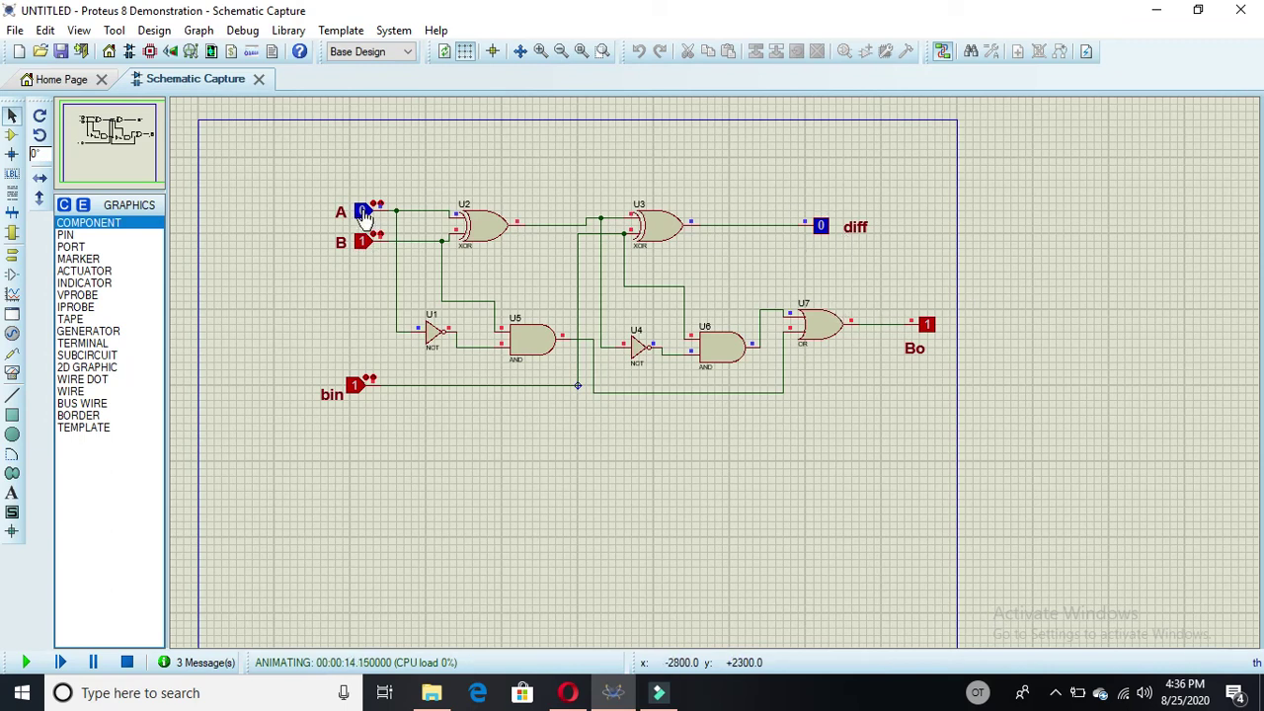
left_click(362, 243)
left_click(363, 212)
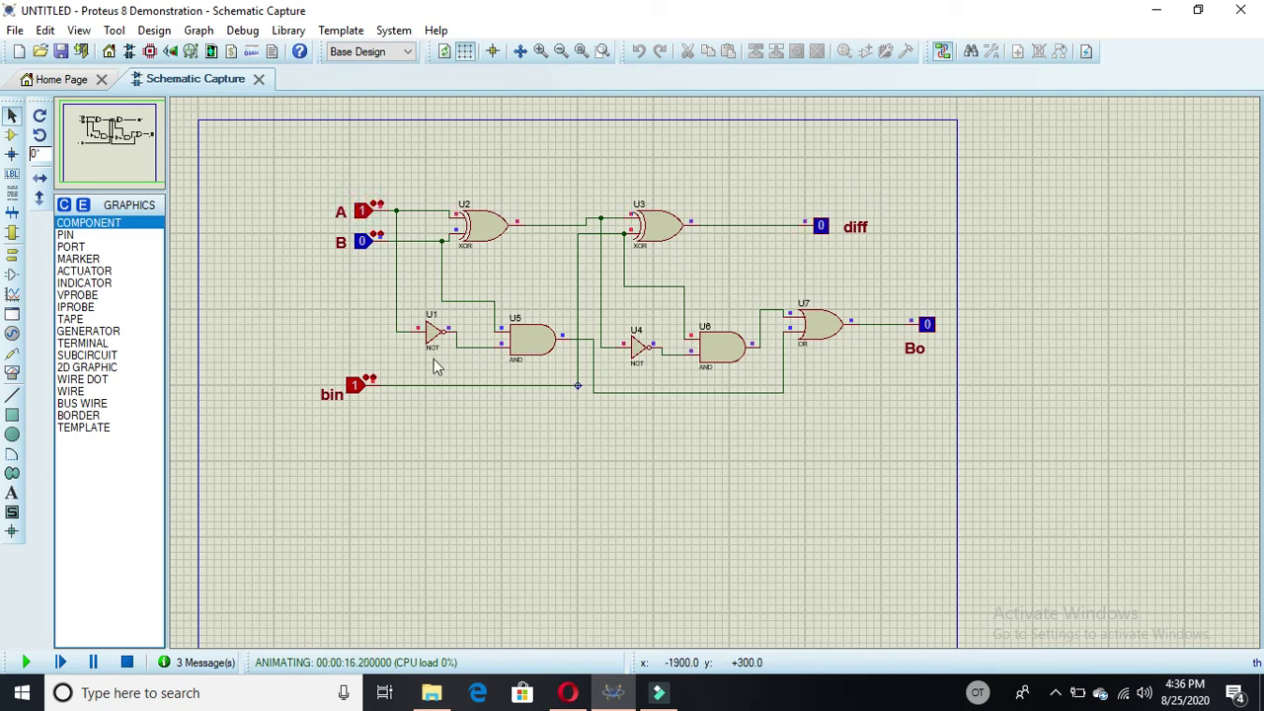
Toggle the logic states to test the A, B, bin combinations 1-1-0, 1-0-0, 0-1-0, 0-1-1 and 1-1-1.
left_click(356, 386)
left_click(361, 244)
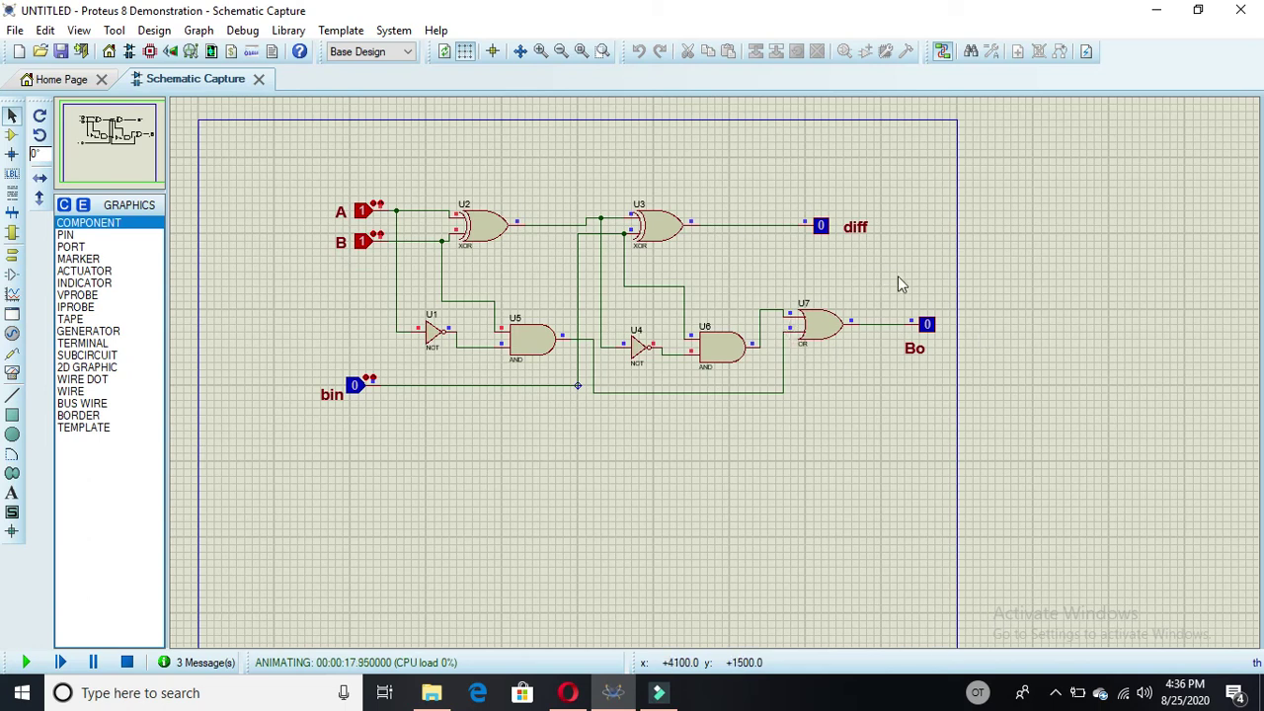
left_click(362, 243)
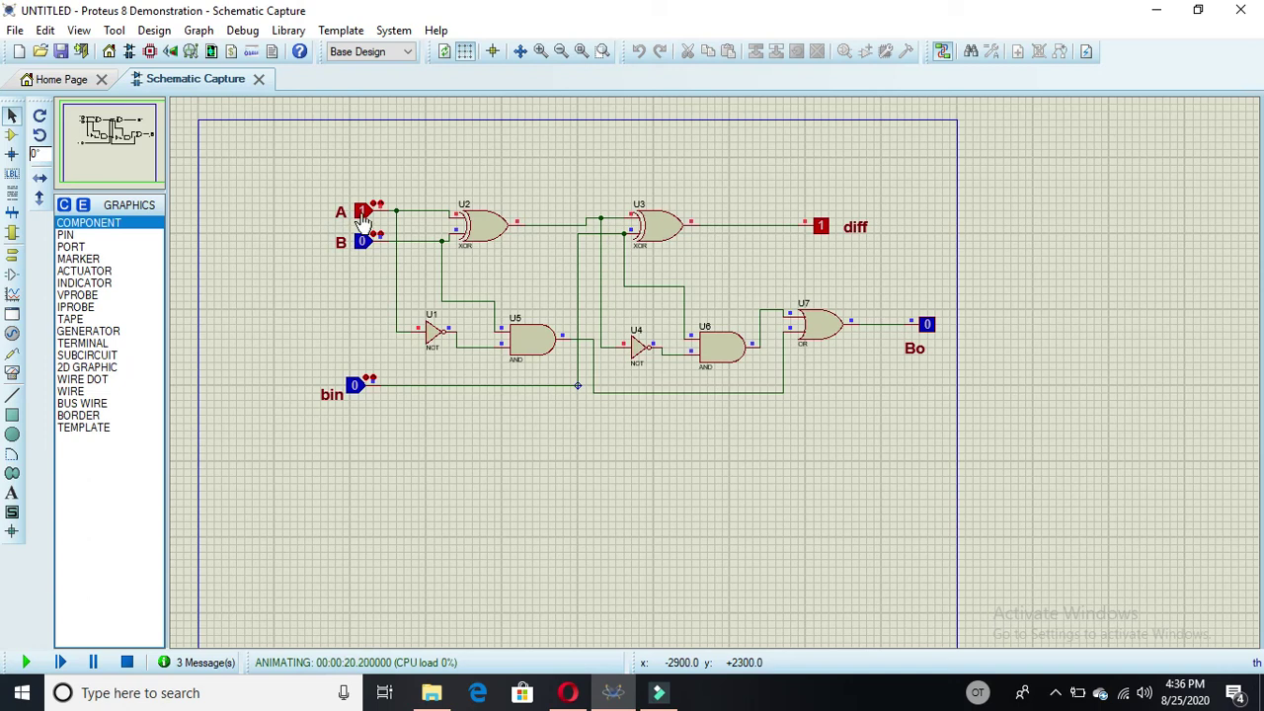
left_click(362, 213)
left_click(365, 243)
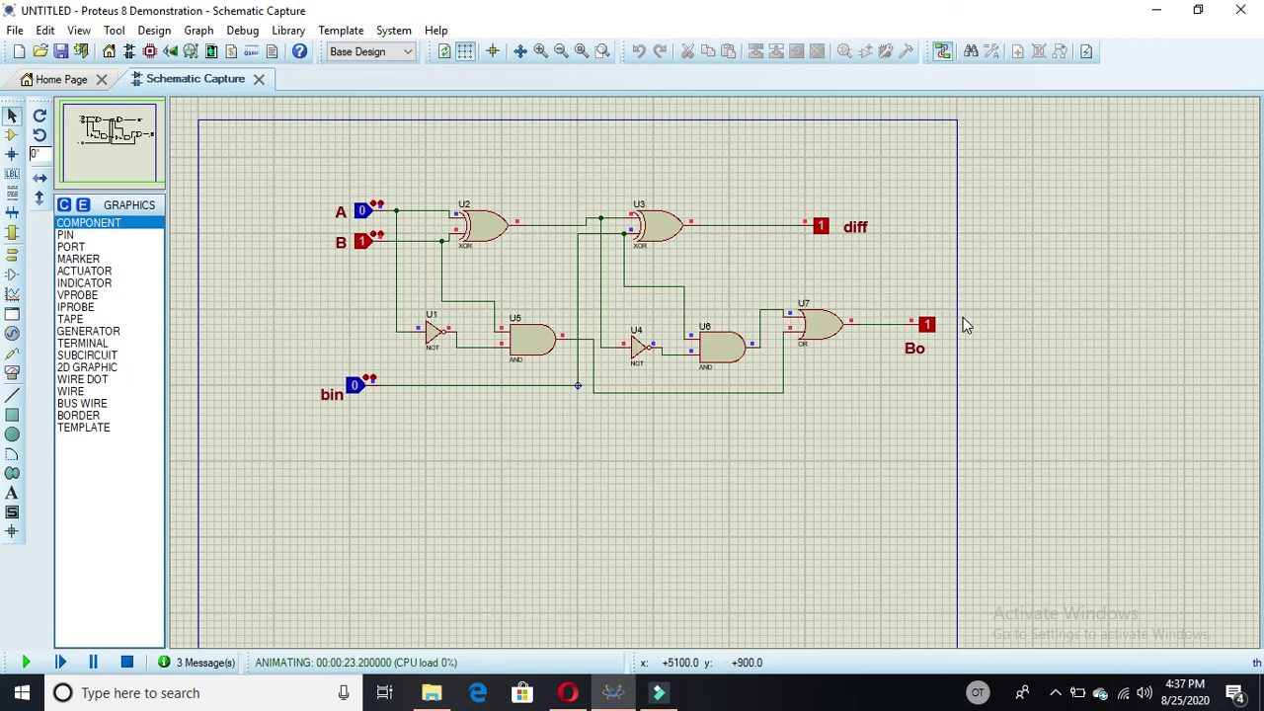
left_click(359, 388)
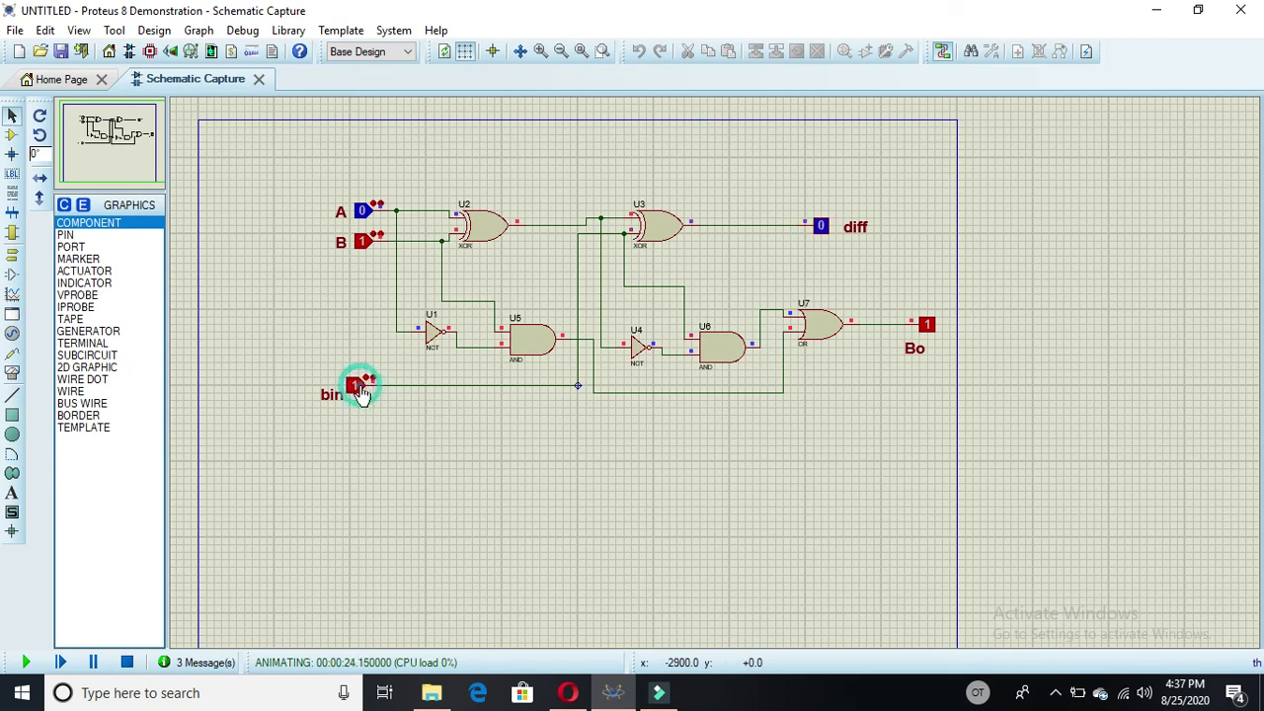
left_click(362, 210)
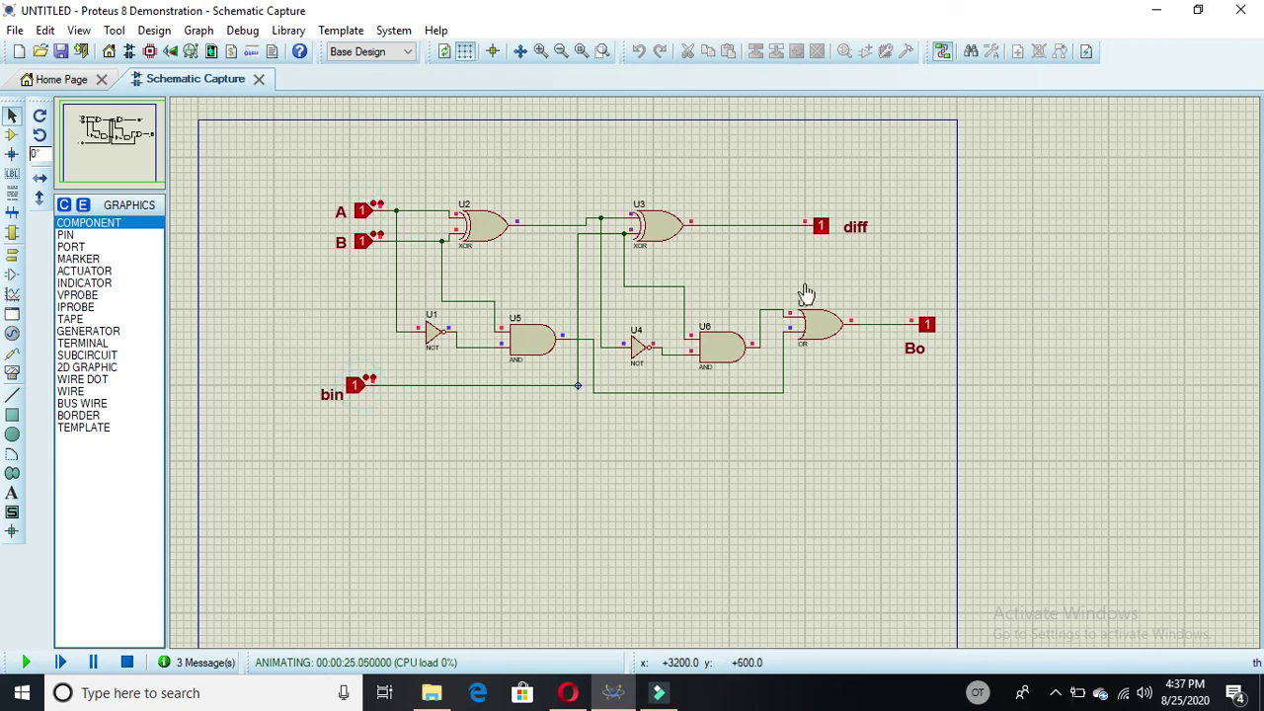